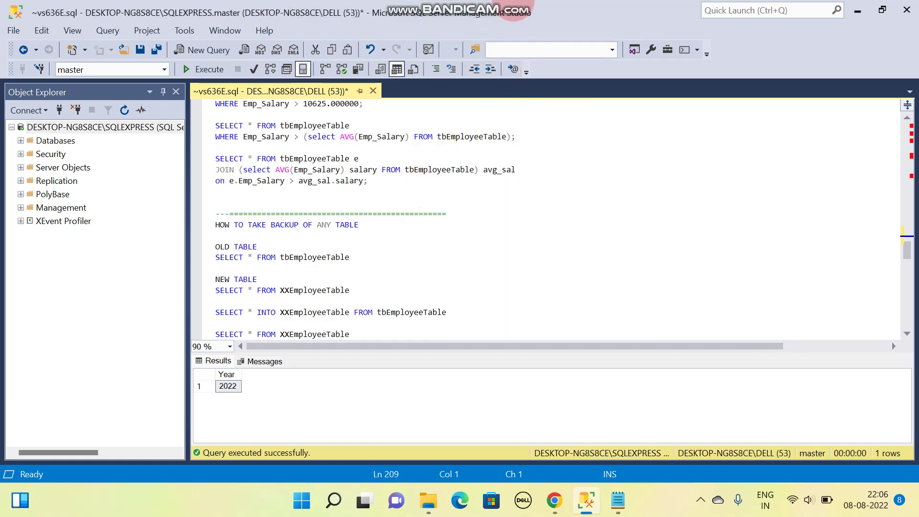
{"action": "scroll", "coordinate": [406, 209], "scroll_direction": "down", "scroll_amount": 6}
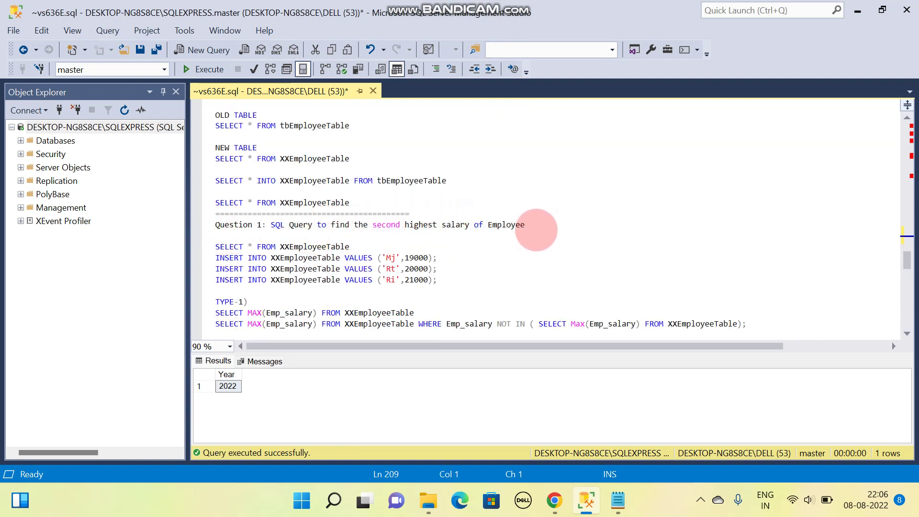
{"action": "scroll", "coordinate": [532, 223], "scroll_direction": "down", "scroll_amount": 1}
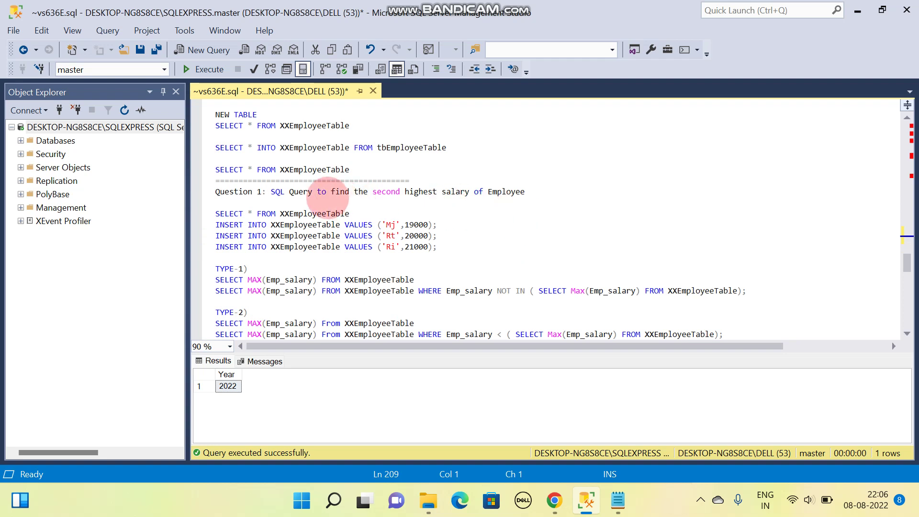
{"action": "scroll", "coordinate": [322, 237], "scroll_direction": "down", "scroll_amount": 1}
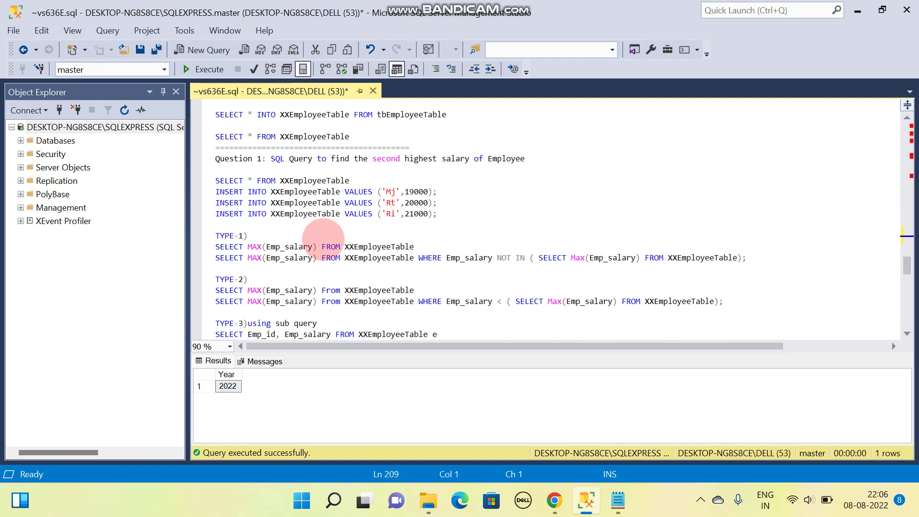
{"action": "scroll", "coordinate": [322, 237], "scroll_direction": "down", "scroll_amount": 1}
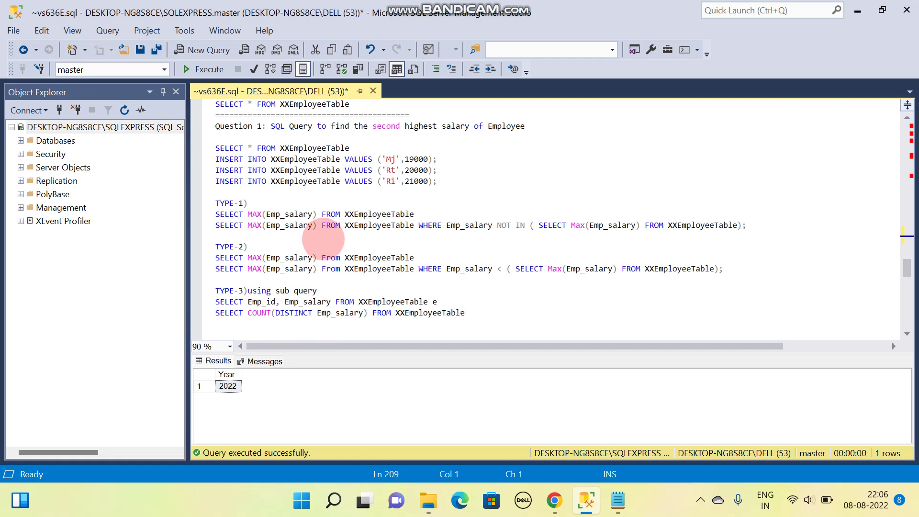
{"action": "scroll", "coordinate": [322, 240], "scroll_direction": "down", "scroll_amount": 1}
{"action": "scroll", "coordinate": [321, 237], "scroll_direction": "down", "scroll_amount": 2}
{"action": "scroll", "coordinate": [322, 237], "scroll_direction": "down", "scroll_amount": 2}
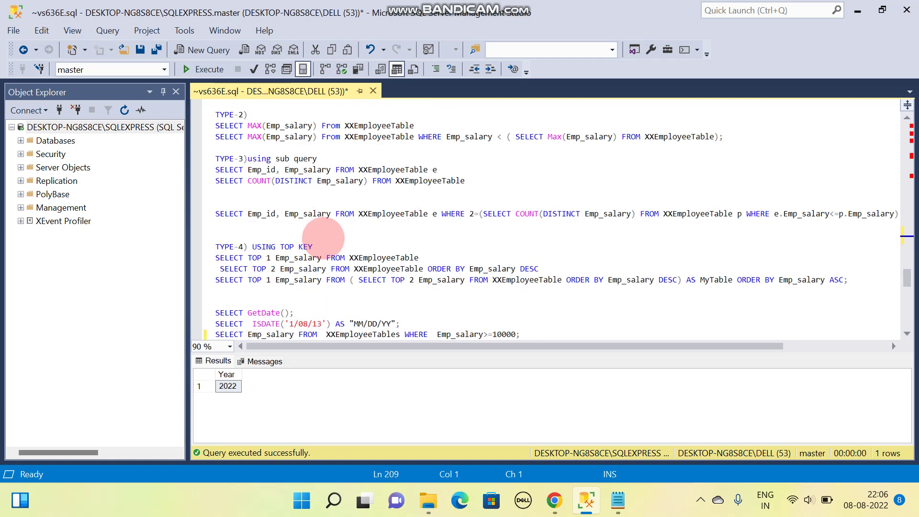
{"action": "scroll", "coordinate": [321, 237], "scroll_direction": "down", "scroll_amount": 1}
{"action": "scroll", "coordinate": [322, 237], "scroll_direction": "down", "scroll_amount": 2}
{"action": "scroll", "coordinate": [322, 237], "scroll_direction": "down", "scroll_amount": 2}
{"action": "scroll", "coordinate": [322, 237], "scroll_direction": "down", "scroll_amount": 1}
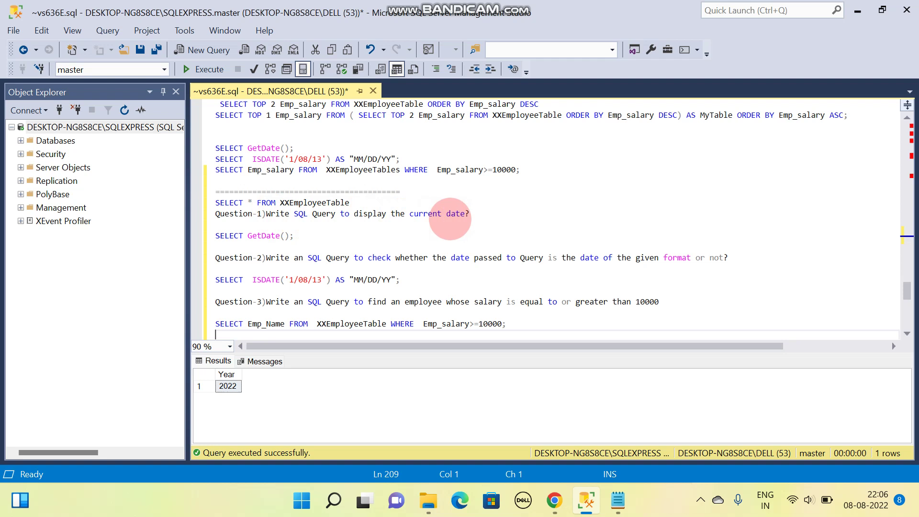
{"action": "scroll", "coordinate": [453, 215], "scroll_direction": "down", "scroll_amount": 1}
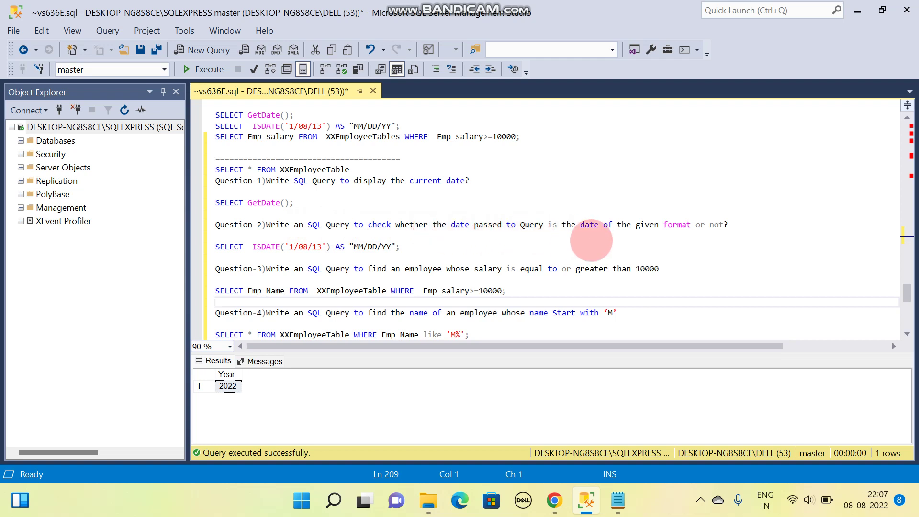
{"action": "scroll", "coordinate": [601, 236], "scroll_direction": "down", "scroll_amount": 1}
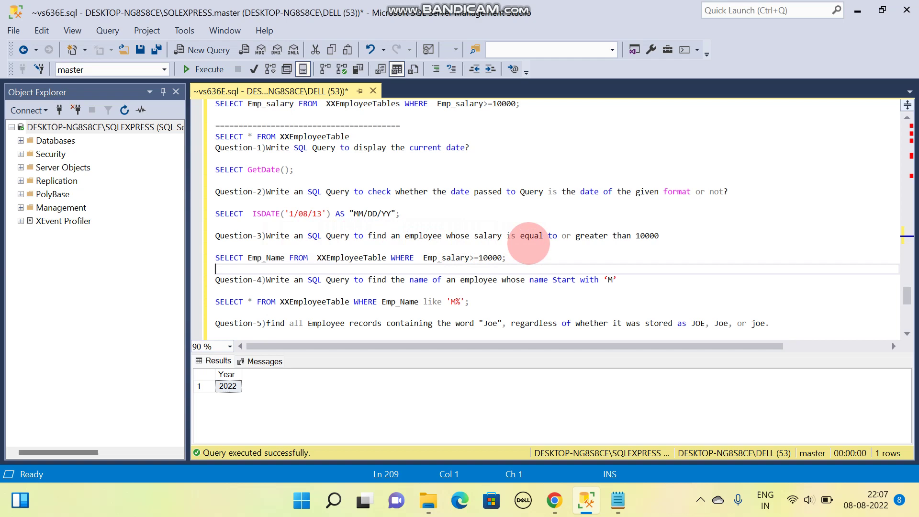
{"action": "scroll", "coordinate": [528, 237], "scroll_direction": "down", "scroll_amount": 1}
{"action": "scroll", "coordinate": [520, 229], "scroll_direction": "down", "scroll_amount": 1}
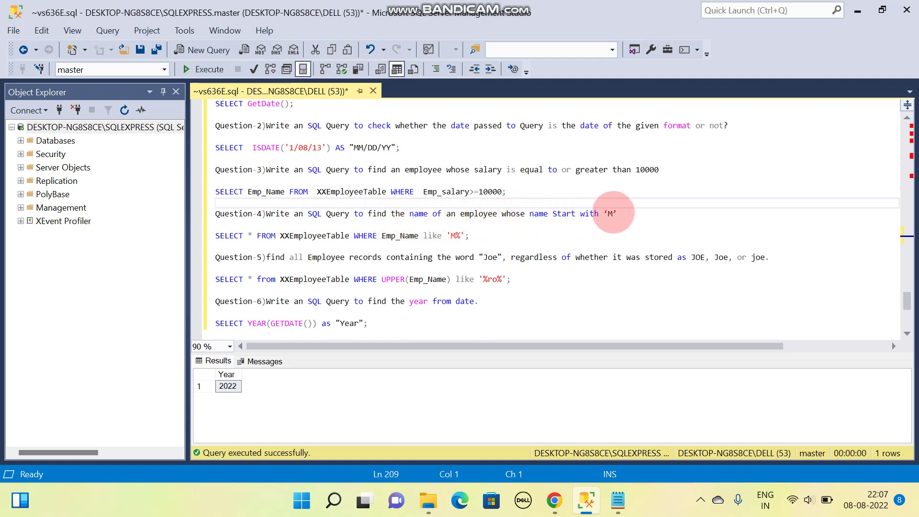
{"action": "scroll", "coordinate": [308, 247], "scroll_direction": "down", "scroll_amount": 1}
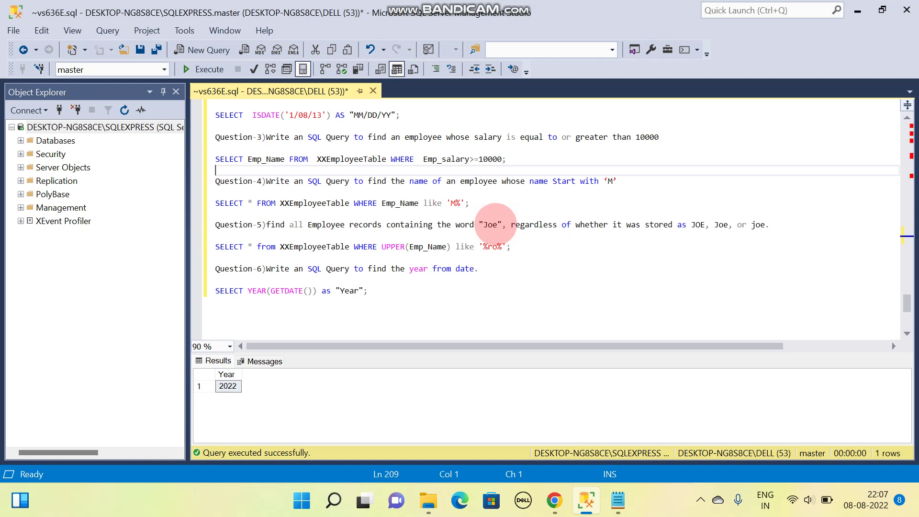
Select Joe in the Question-5 comment so it can be replaced with ro
{"action": "double_click", "coordinate": [490, 224]}
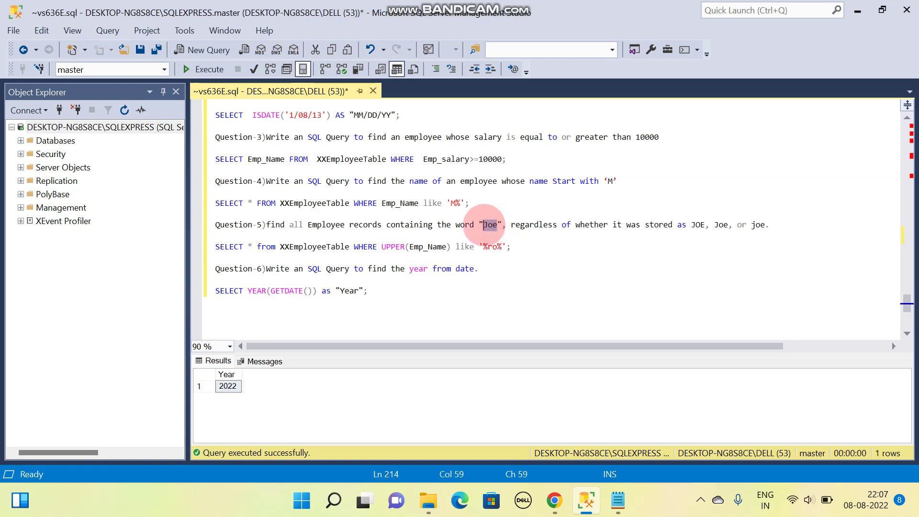
{"action": "type", "text": "ro"}
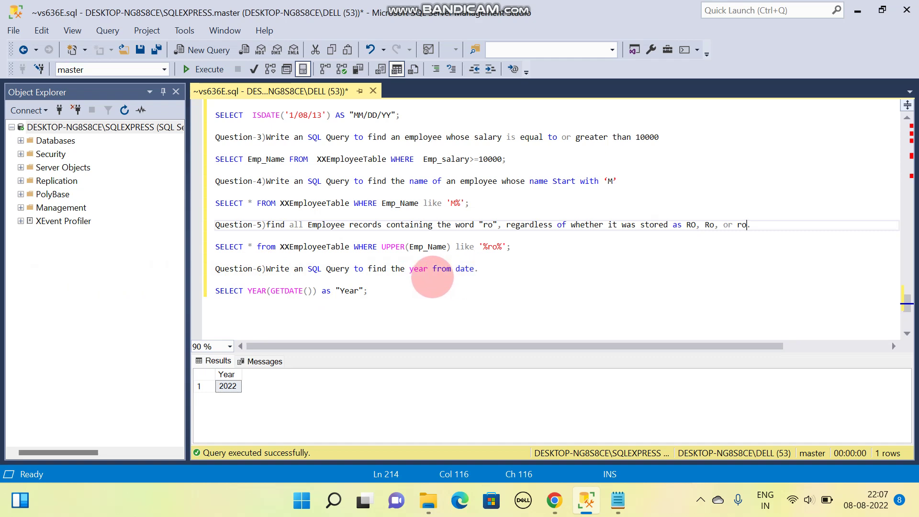
{"action": "scroll", "coordinate": [416, 273], "scroll_direction": "up", "scroll_amount": 3}
{"action": "scroll", "coordinate": [388, 267], "scroll_direction": "up", "scroll_amount": 2}
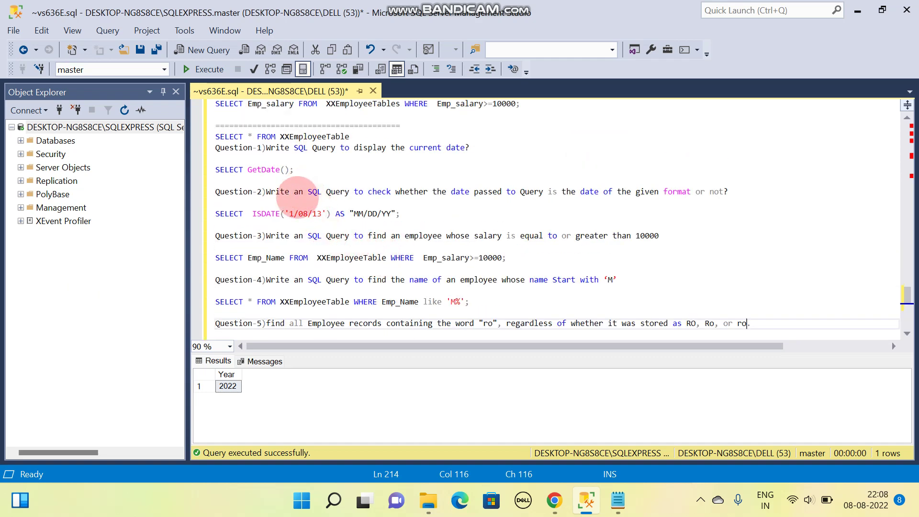
{"action": "scroll", "coordinate": [273, 208], "scroll_direction": "up", "scroll_amount": 1}
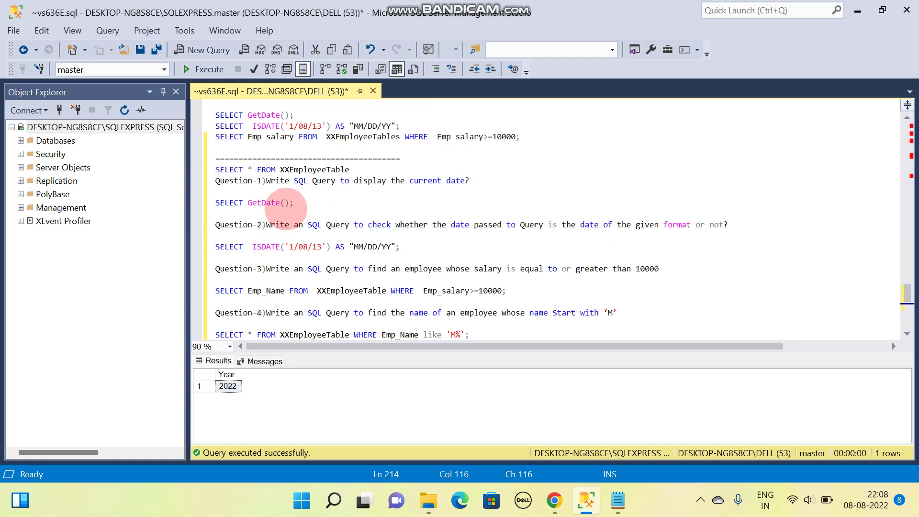
{"action": "scroll", "coordinate": [284, 209], "scroll_direction": "up", "scroll_amount": 3}
{"action": "scroll", "coordinate": [284, 208], "scroll_direction": "up", "scroll_amount": 3}
{"action": "left_click_drag", "start_coordinate": [330, 159], "coordinate": [374, 159]}
{"action": "left_click", "coordinate": [460, 169]}
{"action": "scroll", "coordinate": [323, 229], "scroll_direction": "down", "scroll_amount": 3}
{"action": "scroll", "coordinate": [323, 231], "scroll_direction": "down", "scroll_amount": 3}
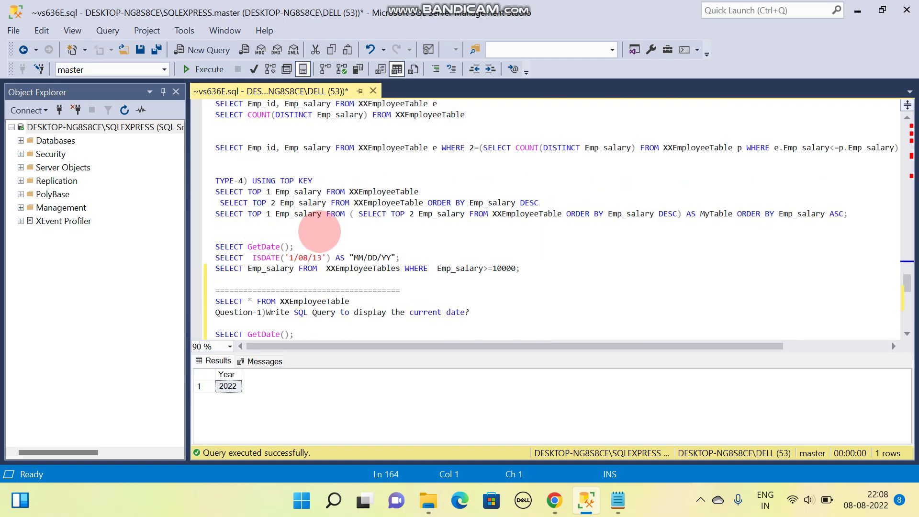
{"action": "scroll", "coordinate": [320, 232], "scroll_direction": "down", "scroll_amount": 3}
{"action": "scroll", "coordinate": [302, 215], "scroll_direction": "down", "scroll_amount": 3}
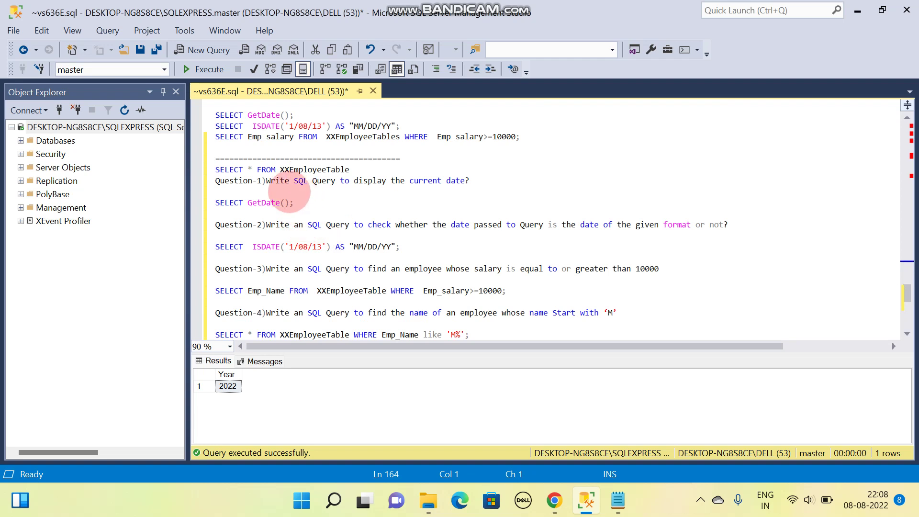
{"action": "left_click", "coordinate": [295, 202]}
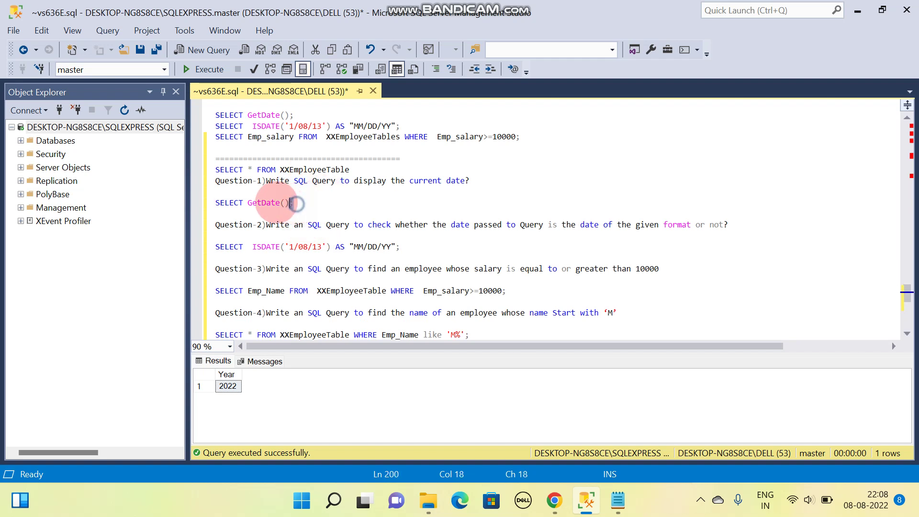
{"action": "left_click_drag", "start_coordinate": [294, 203], "coordinate": [203, 203]}
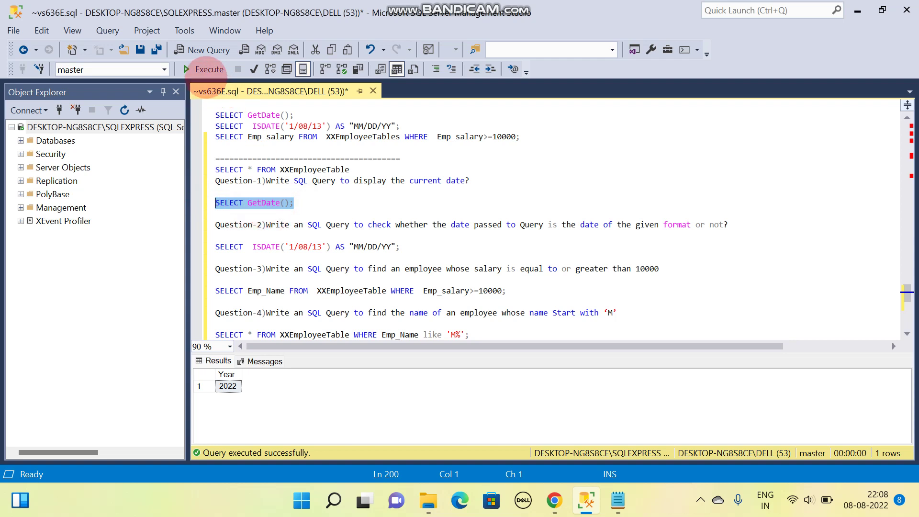
{"action": "left_click", "coordinate": [203, 69]}
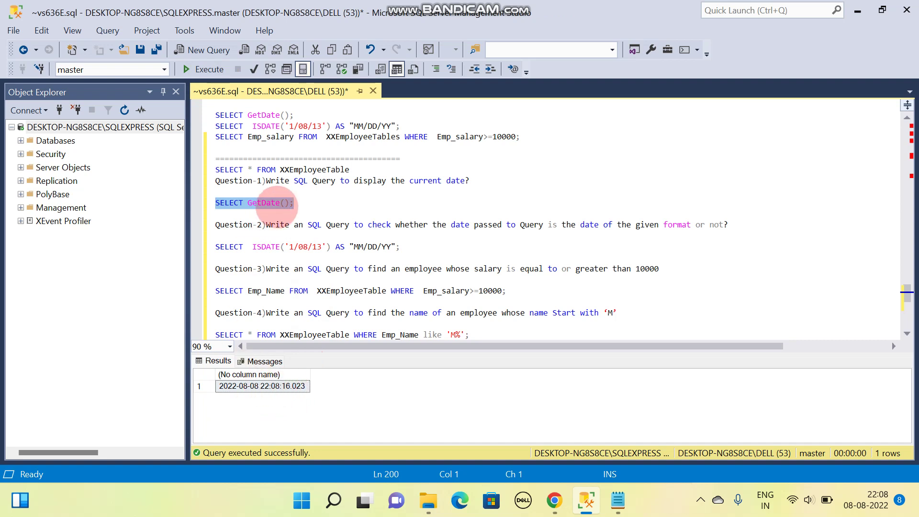
Run SELECT ISDATE('1/08/13') on its own, returning 1 under MM/DD/YY
{"action": "left_click", "coordinate": [411, 246]}
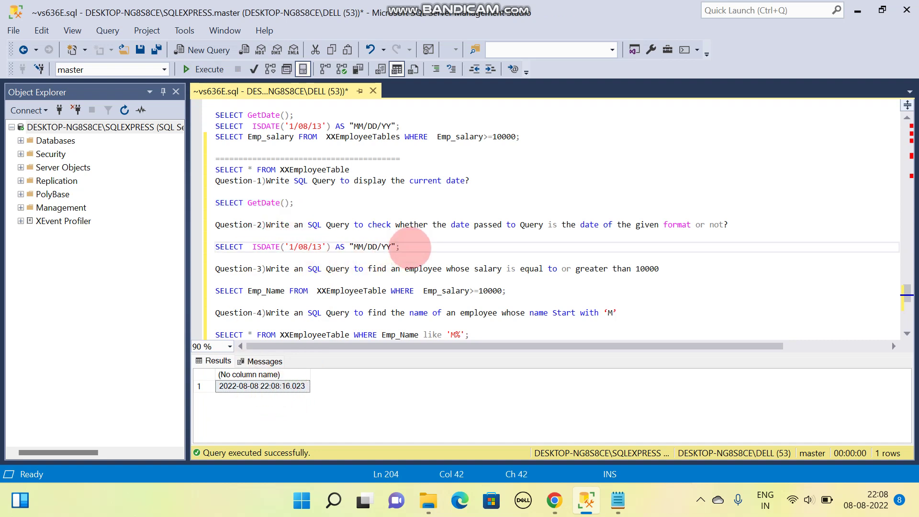
{"action": "left_click_drag", "start_coordinate": [406, 246], "coordinate": [316, 247]}
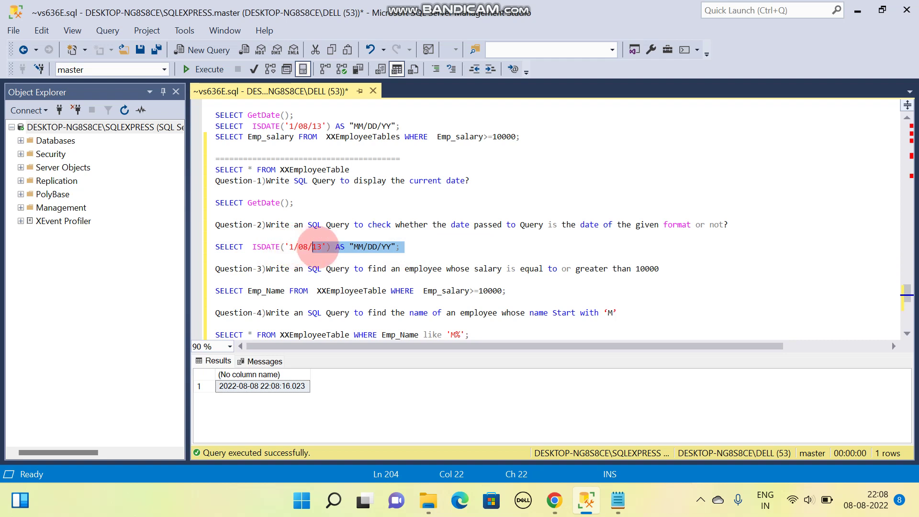
{"action": "left_click", "coordinate": [318, 247]}
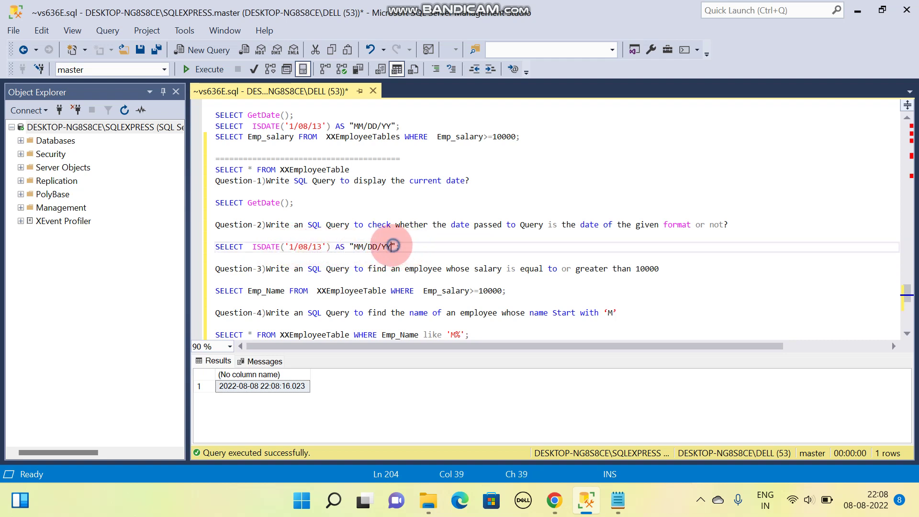
{"action": "left_click_drag", "start_coordinate": [394, 246], "coordinate": [350, 246]}
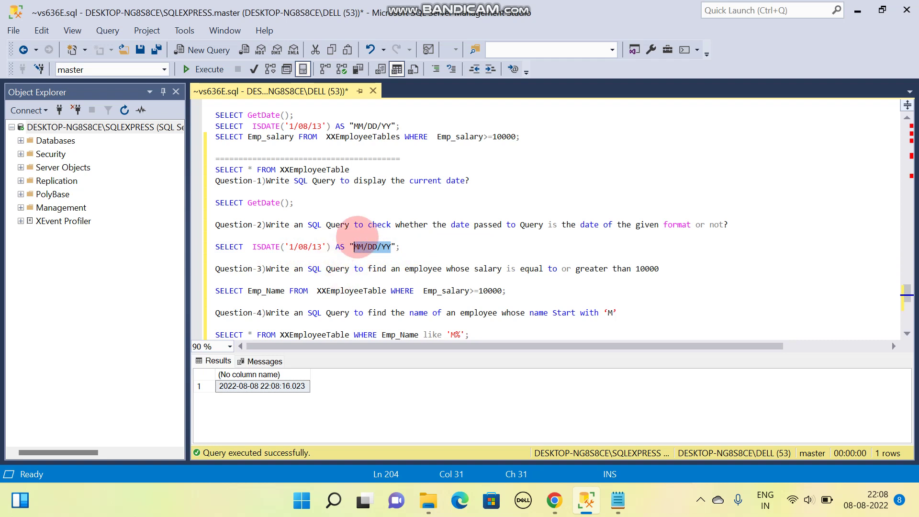
{"action": "left_click_drag", "start_coordinate": [404, 247], "coordinate": [216, 247]}
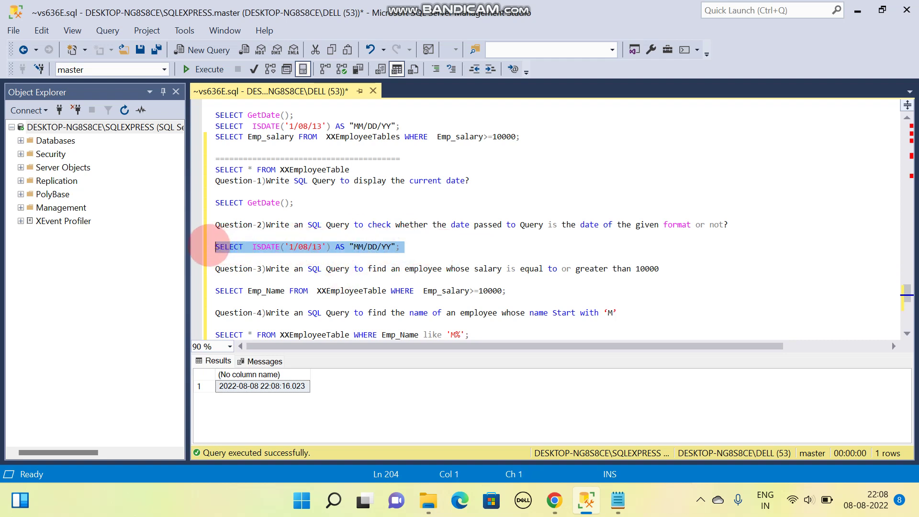
{"action": "left_click", "coordinate": [216, 246]}
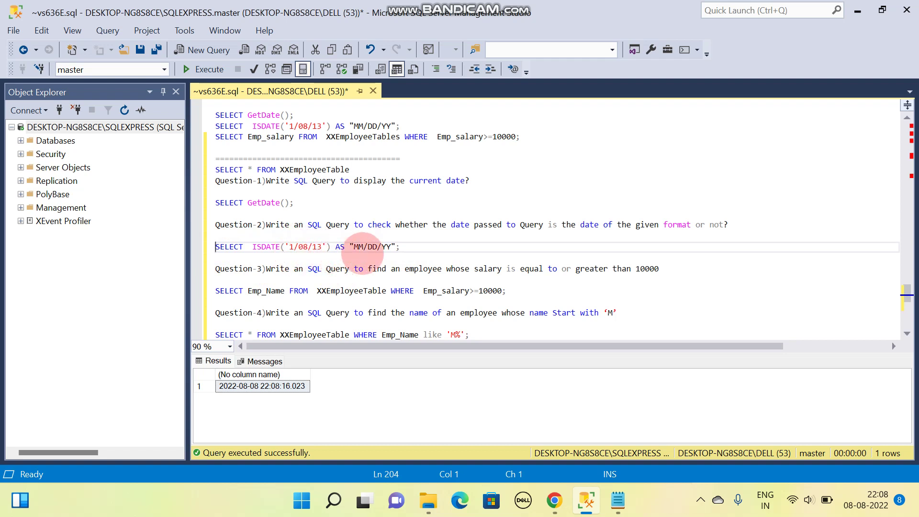
{"action": "left_click_drag", "start_coordinate": [400, 247], "coordinate": [215, 247]}
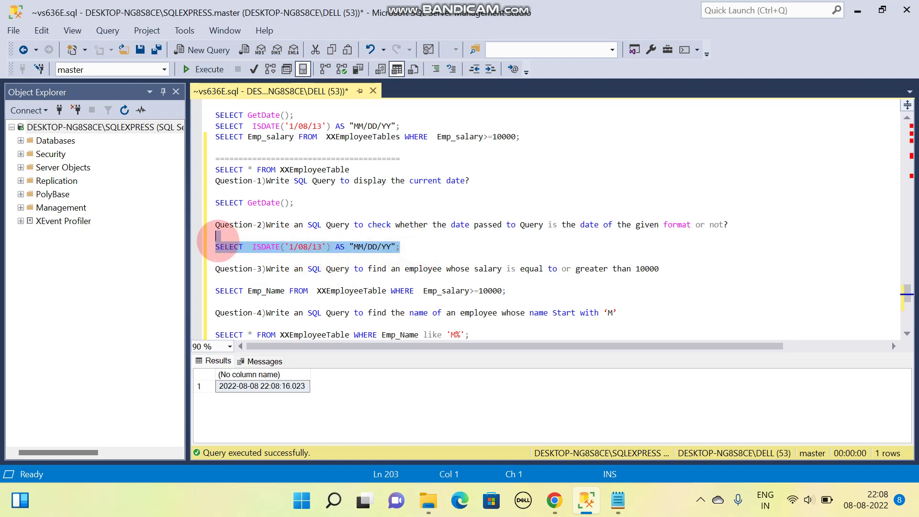
{"action": "left_click", "coordinate": [203, 69]}
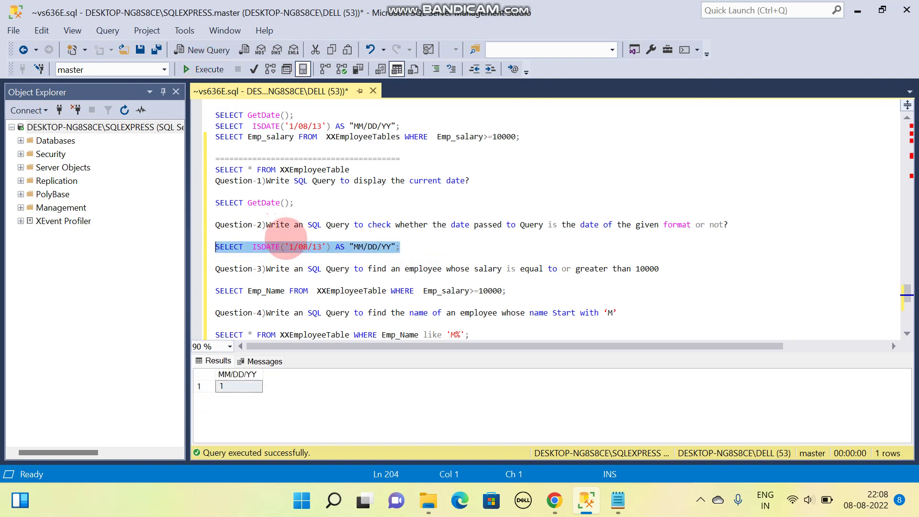
{"action": "left_click", "coordinate": [226, 388]}
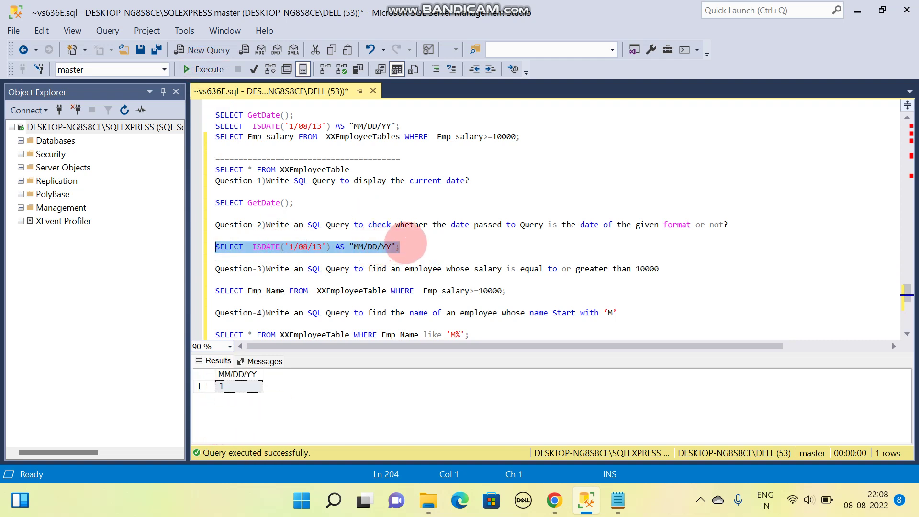
Reselect the whole ISDATE statement and leave the cursor at its line end
{"action": "left_click", "coordinate": [409, 246]}
{"action": "left_click_drag", "start_coordinate": [410, 246], "coordinate": [215, 246]}
{"action": "key", "text": "ctrl+c"}
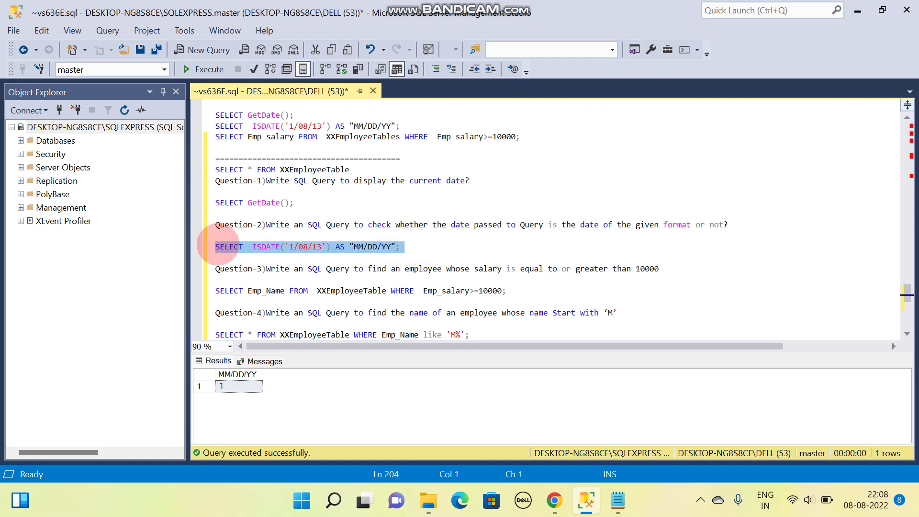
{"action": "left_click", "coordinate": [403, 247]}
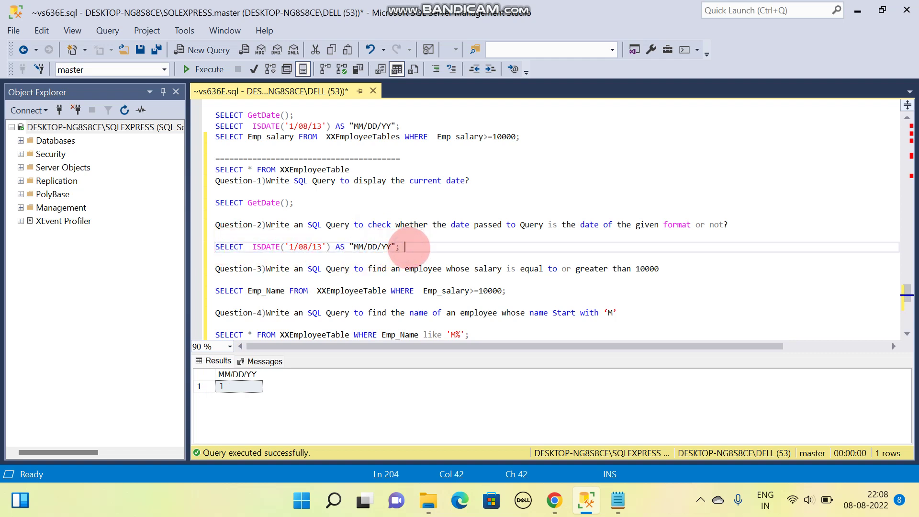
Add a second ISDATE('1/08/137') line below and run it, returning 0
{"action": "key", "text": "Return"}
{"action": "key", "text": "ctrl+v"}
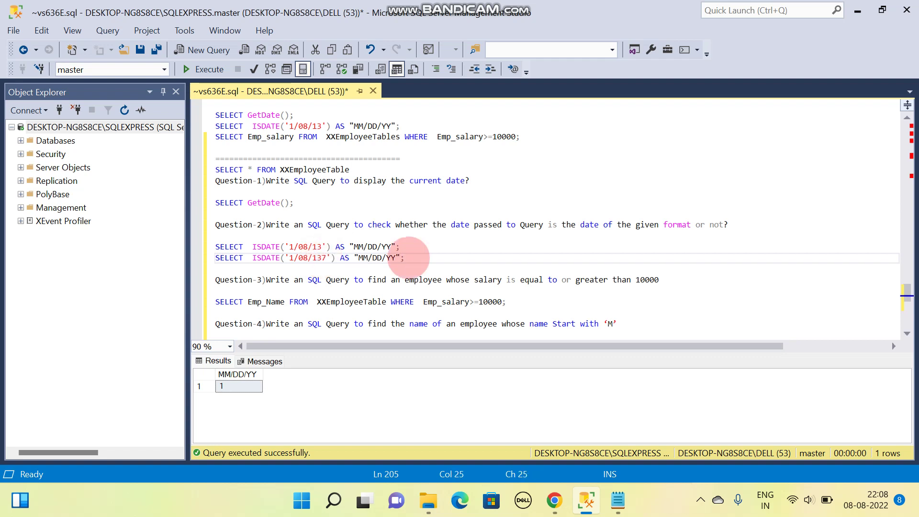
{"action": "left_click_drag", "start_coordinate": [406, 257], "coordinate": [215, 258]}
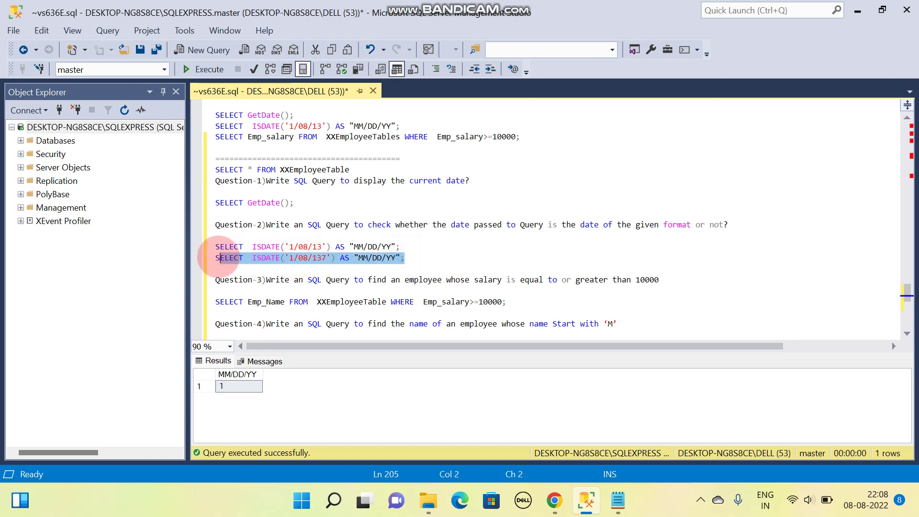
{"action": "left_click", "coordinate": [209, 69]}
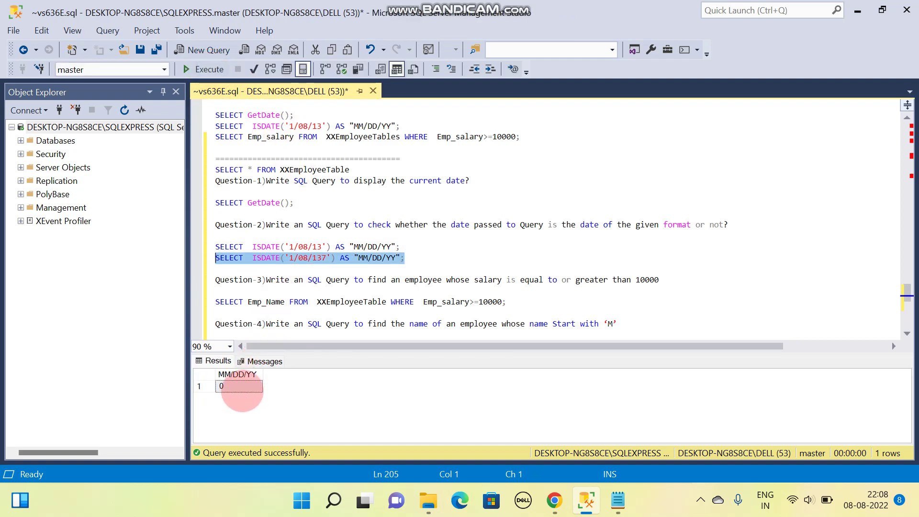
{"action": "scroll", "coordinate": [353, 208], "scroll_direction": "down", "scroll_amount": 1}
{"action": "scroll", "coordinate": [324, 202], "scroll_direction": "down", "scroll_amount": 1}
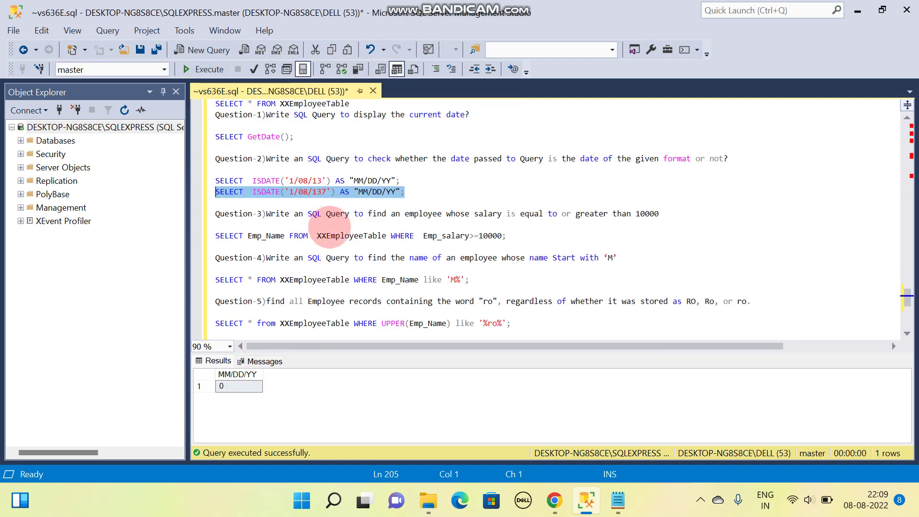
{"action": "scroll", "coordinate": [345, 230], "scroll_direction": "up", "scroll_amount": 3}
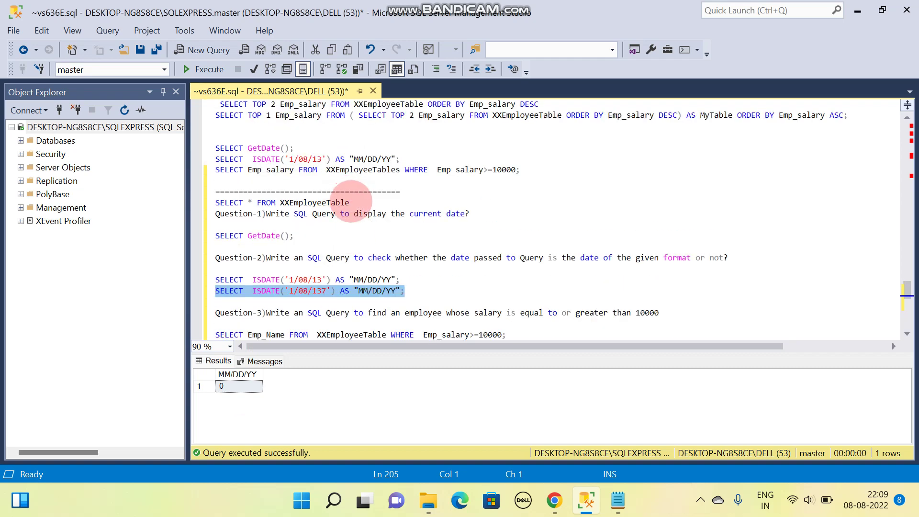
Run SELECT * FROM XXEmployeeTable, listing all 8 employees' ids, names and salaries
{"action": "left_click_drag", "start_coordinate": [349, 202], "coordinate": [215, 203]}
{"action": "left_click", "coordinate": [208, 69]}
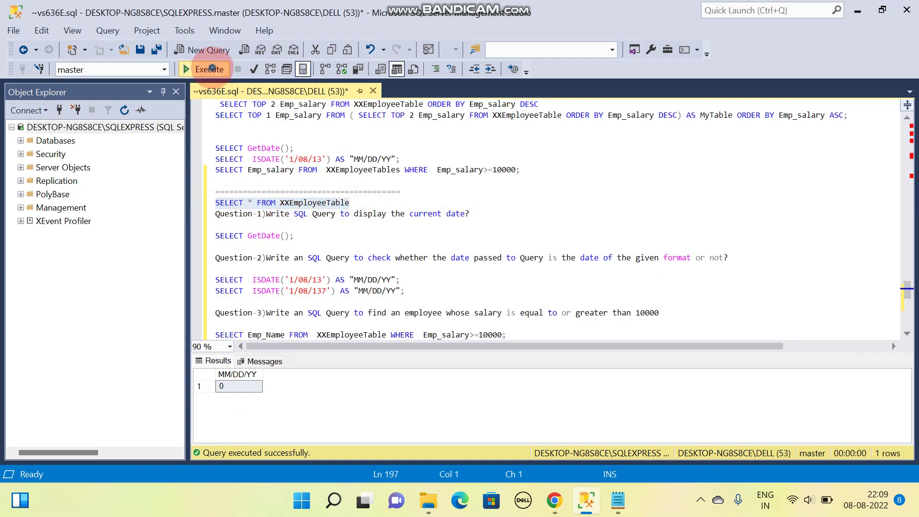
{"action": "scroll", "coordinate": [403, 403], "scroll_direction": "down", "scroll_amount": 3}
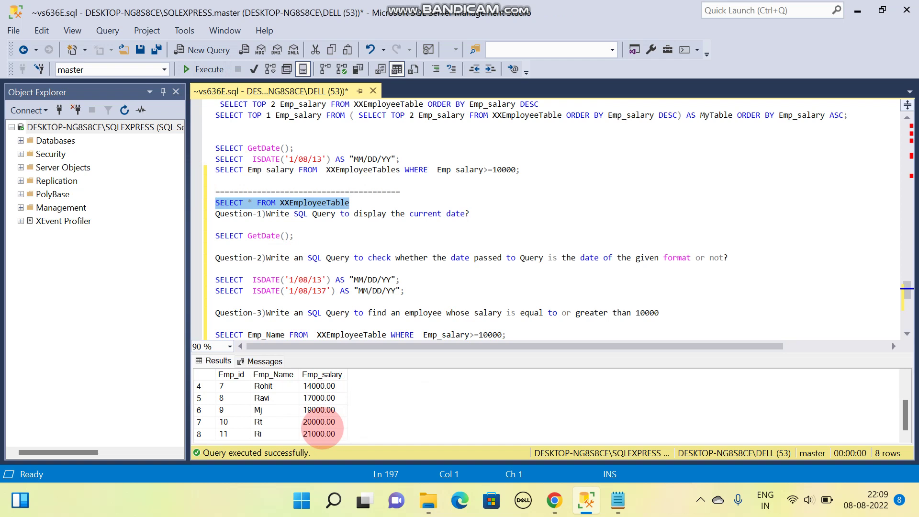
{"action": "scroll", "coordinate": [316, 431], "scroll_direction": "up", "scroll_amount": 3}
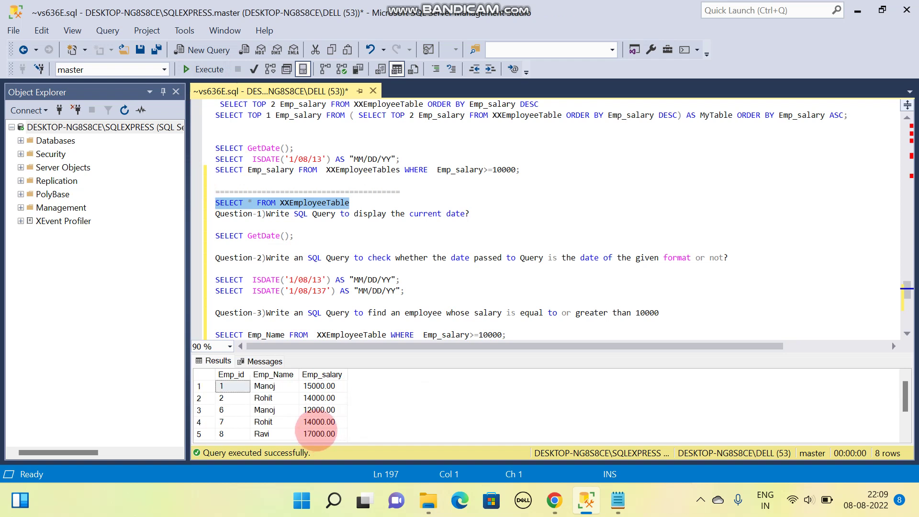
{"action": "scroll", "coordinate": [314, 411], "scroll_direction": "down", "scroll_amount": 3}
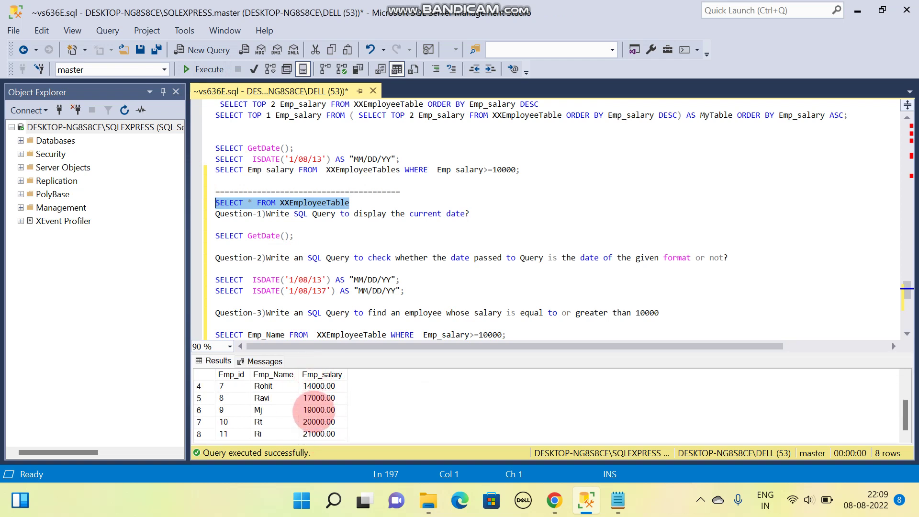
{"action": "scroll", "coordinate": [314, 410], "scroll_direction": "up", "scroll_amount": 3}
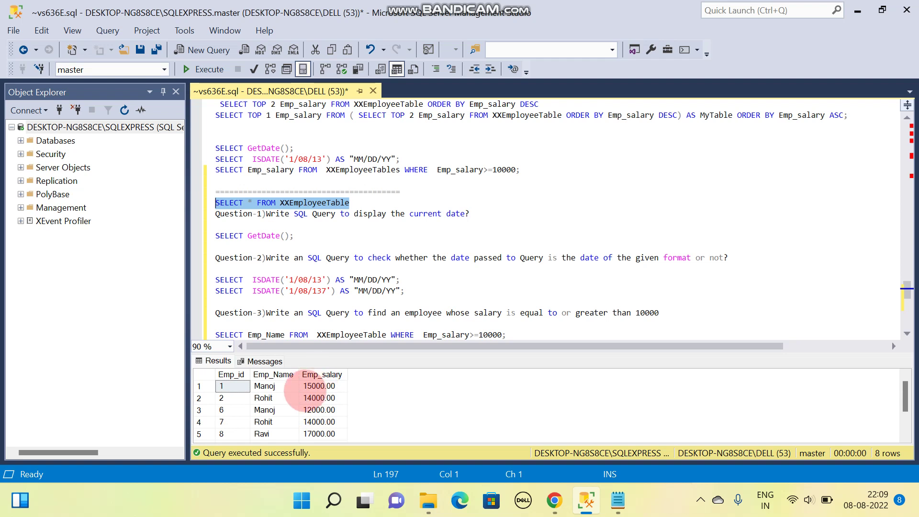
{"action": "scroll", "coordinate": [273, 409], "scroll_direction": "down", "scroll_amount": 3}
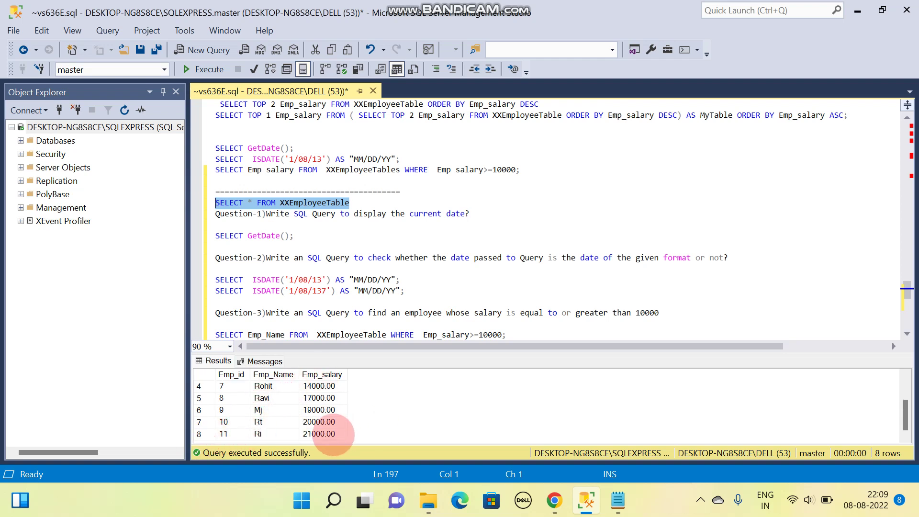
{"action": "scroll", "coordinate": [330, 431], "scroll_direction": "up", "scroll_amount": 3}
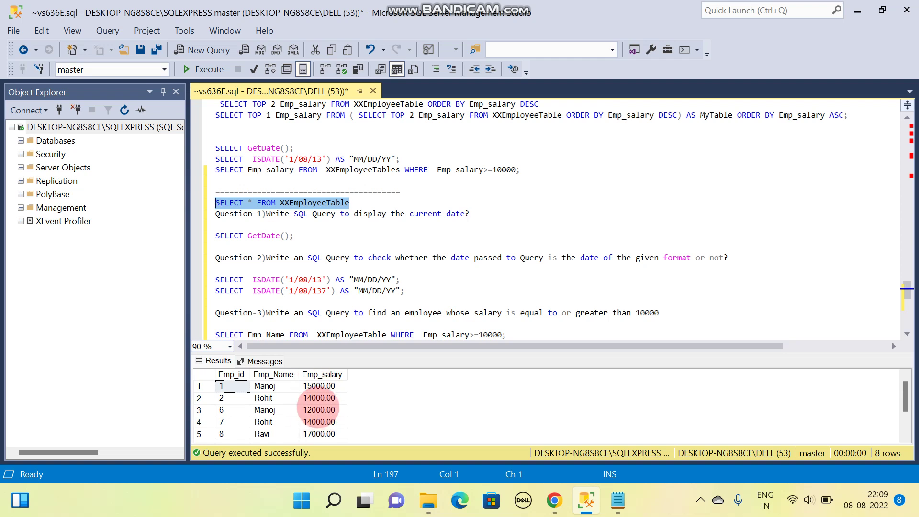
{"action": "scroll", "coordinate": [319, 402], "scroll_direction": "down", "scroll_amount": 3}
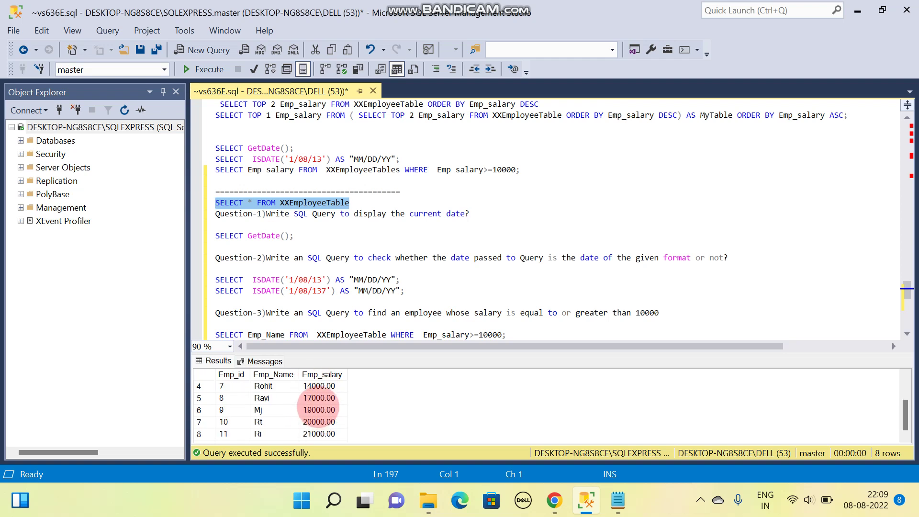
{"action": "key", "text": "F5"}
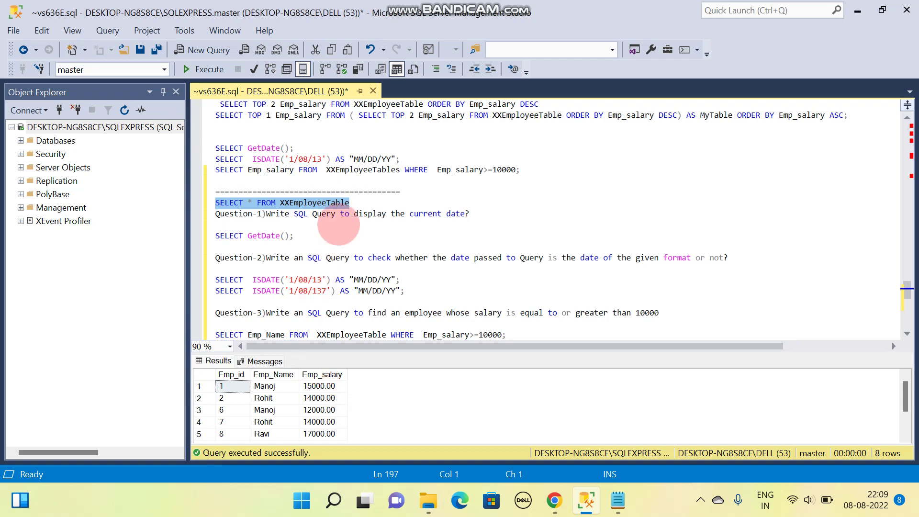
{"action": "scroll", "coordinate": [338, 226], "scroll_direction": "down", "scroll_amount": 1}
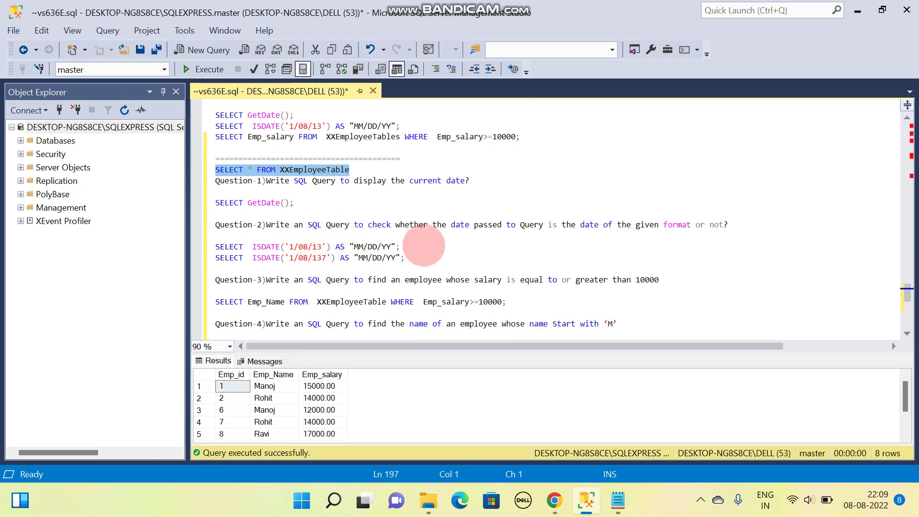
{"action": "scroll", "coordinate": [424, 244], "scroll_direction": "down", "scroll_amount": 2}
{"action": "left_click_drag", "start_coordinate": [517, 235], "coordinate": [216, 236]}
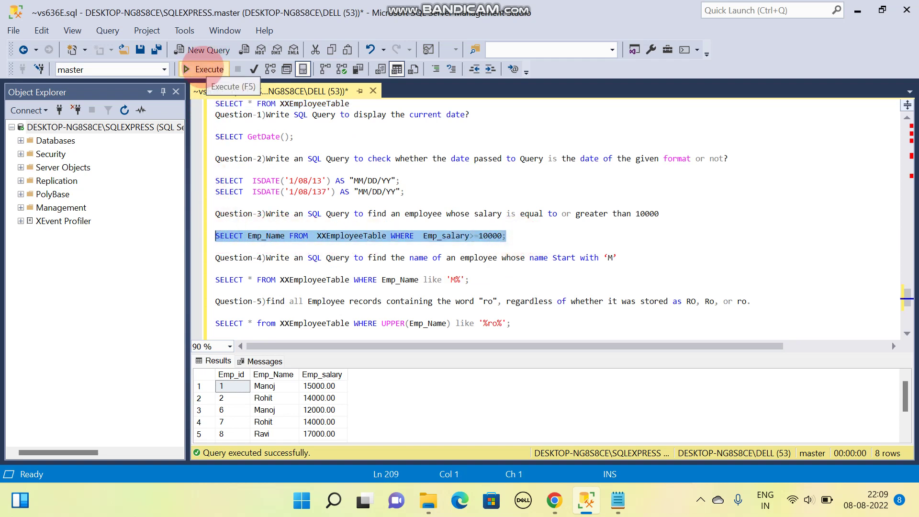
Run the Emp_Name query with Emp_salary>=10000, returning 8 names
{"action": "left_click", "coordinate": [205, 69]}
{"action": "scroll", "coordinate": [281, 393], "scroll_direction": "down", "scroll_amount": 3}
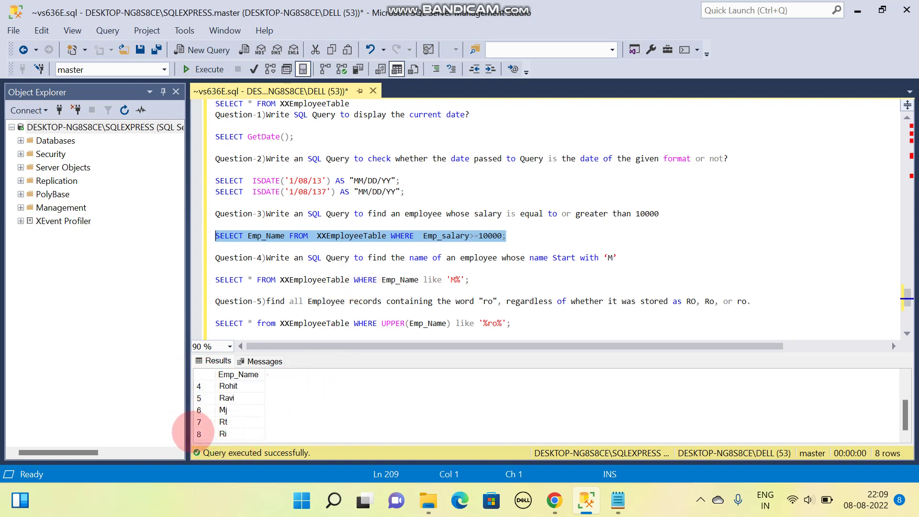
{"action": "left_click", "coordinate": [267, 235]}
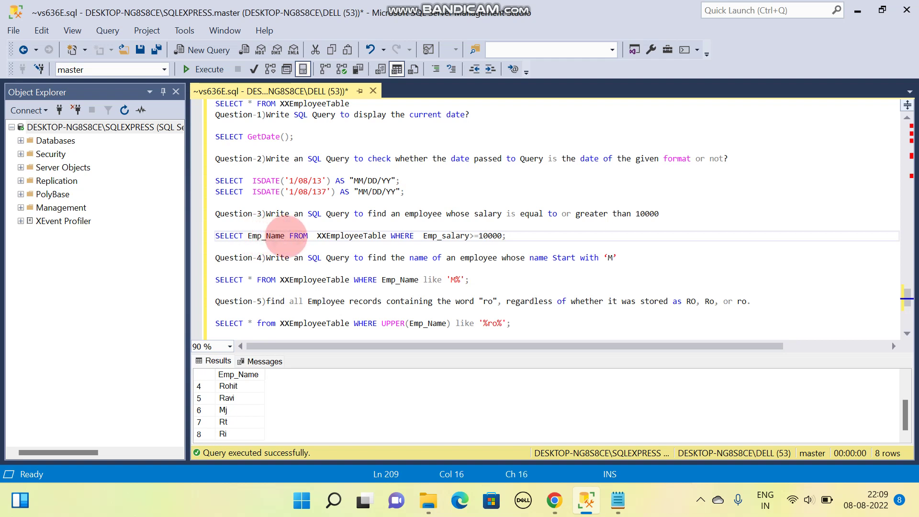
{"action": "type", "text": ","}
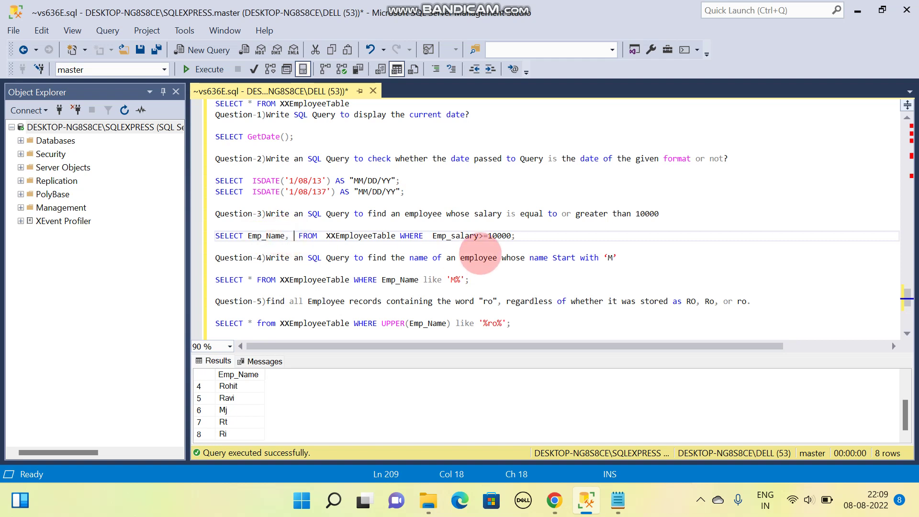
Add Emp_salary after Emp_Name, run it for 8 rows, then change 10000 to 15000
{"action": "left_click_drag", "start_coordinate": [479, 236], "coordinate": [439, 235]}
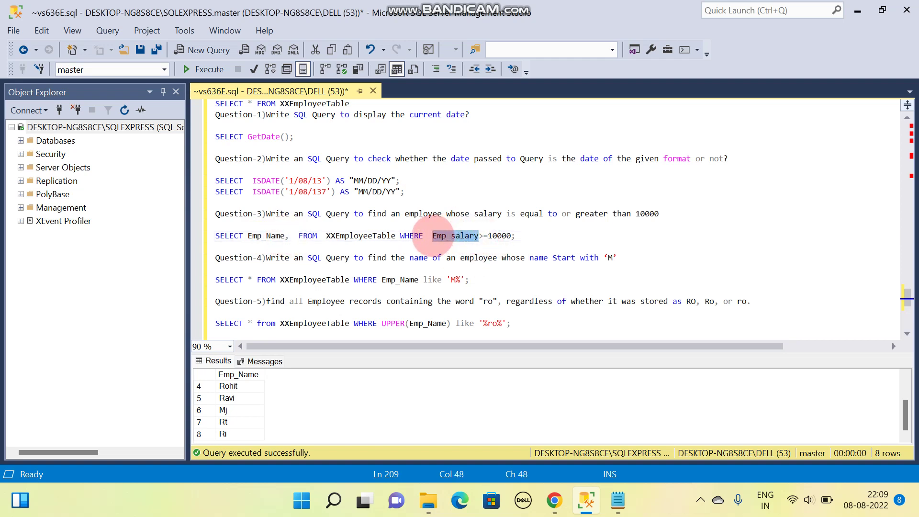
{"action": "left_click", "coordinate": [293, 237]}
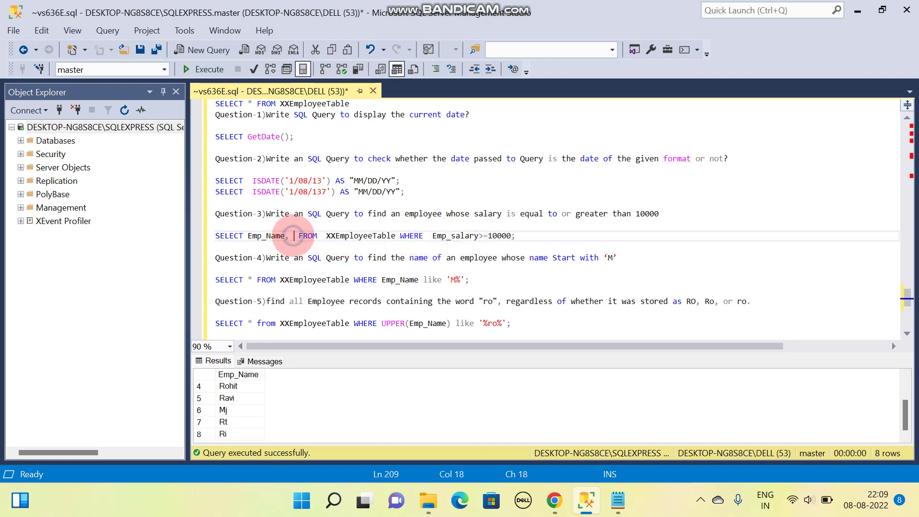
{"action": "type", "text": "Emp_salary"}
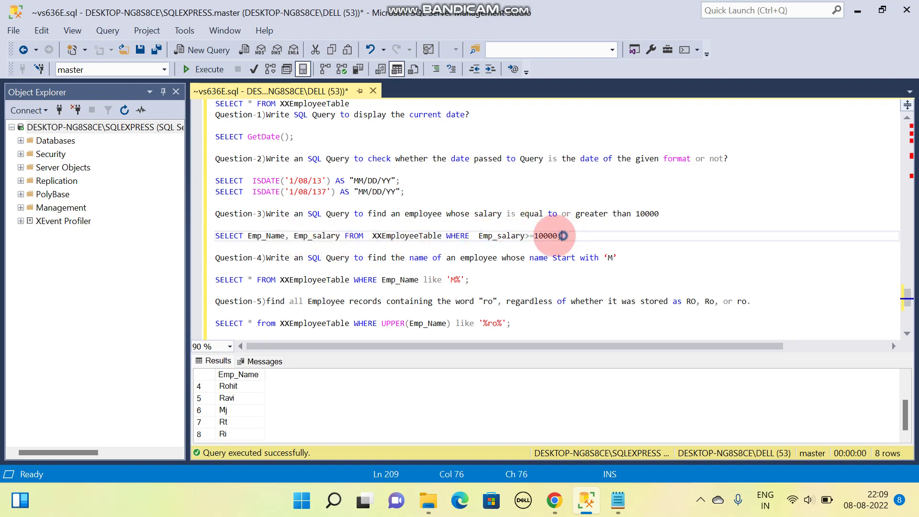
{"action": "left_click_drag", "start_coordinate": [568, 236], "coordinate": [216, 224]}
{"action": "left_click", "coordinate": [203, 69]}
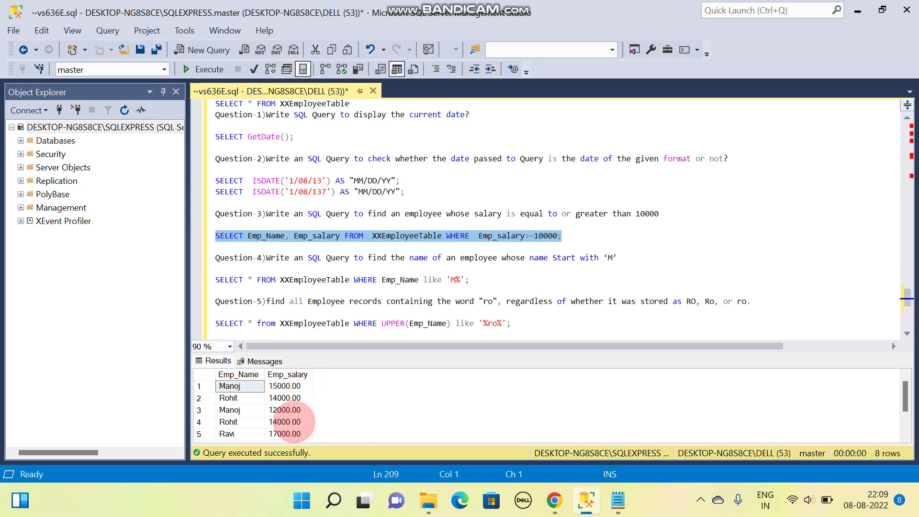
{"action": "scroll", "coordinate": [310, 391], "scroll_direction": "up", "scroll_amount": 3}
{"action": "scroll", "coordinate": [291, 387], "scroll_direction": "down", "scroll_amount": 3}
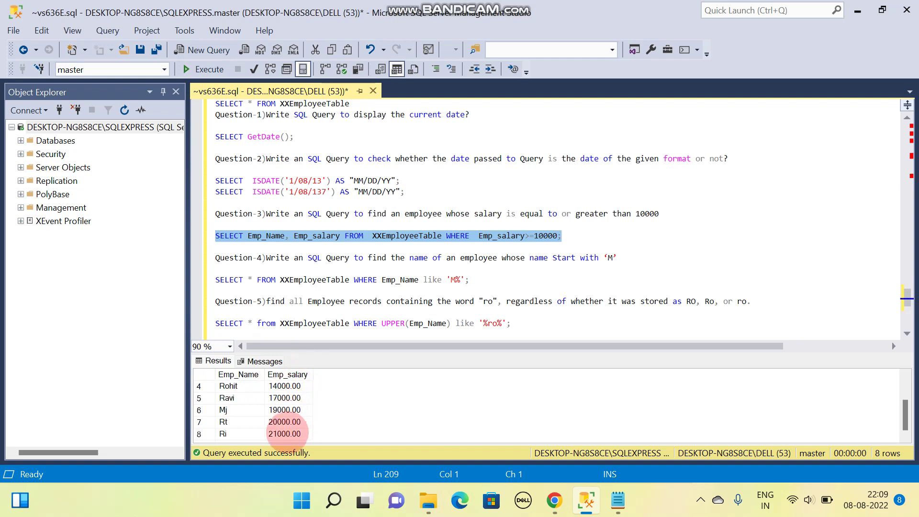
{"action": "scroll", "coordinate": [287, 388], "scroll_direction": "up", "scroll_amount": 3}
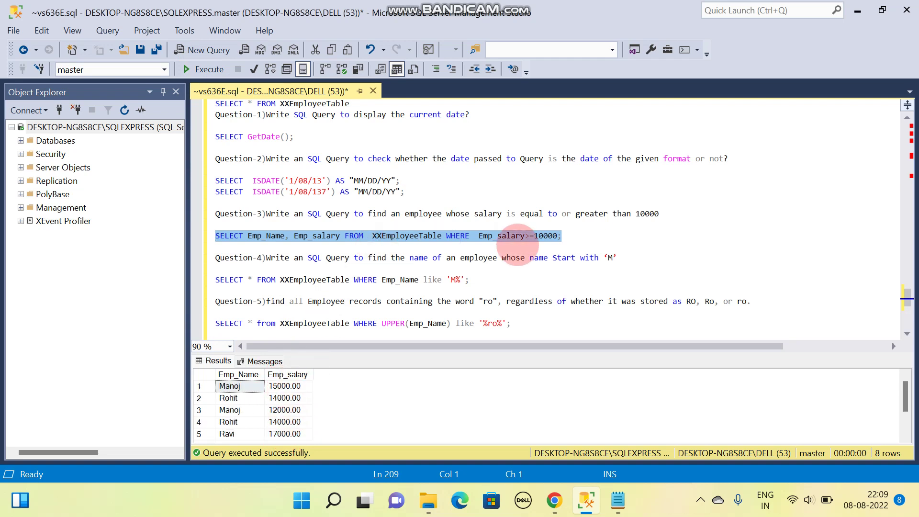
{"action": "left_click", "coordinate": [560, 236]}
{"action": "type", "text": "5"}
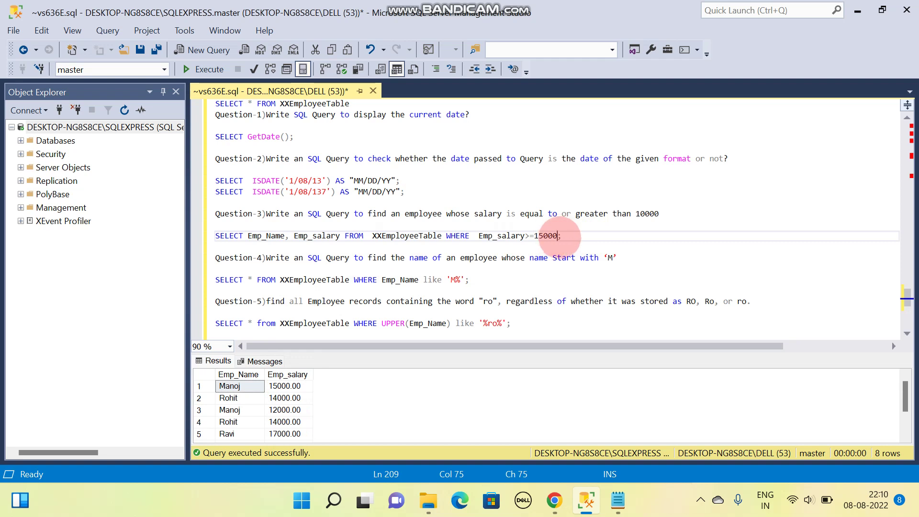
Run the Emp_salary>=15000 query, returning 5 rows from Manoj (15000) to Ri (21000)
{"action": "left_click_drag", "start_coordinate": [562, 236], "coordinate": [215, 236]}
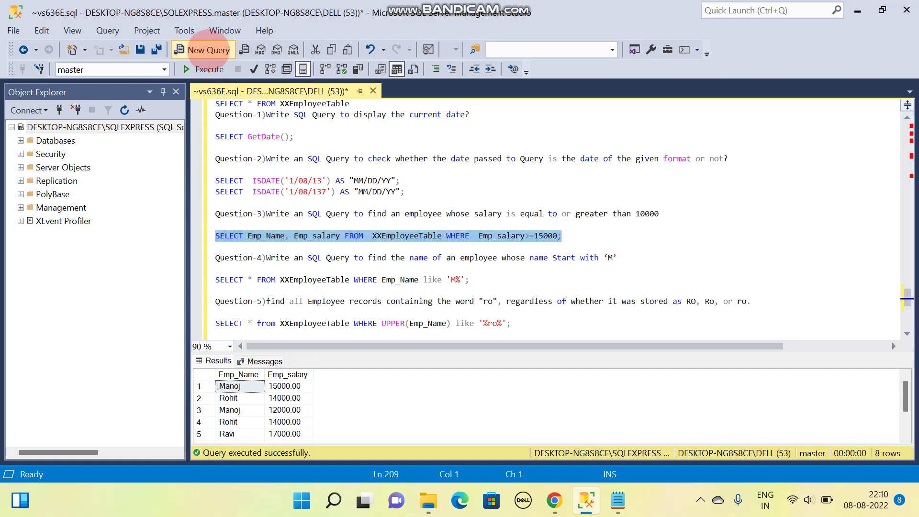
{"action": "left_click", "coordinate": [203, 69]}
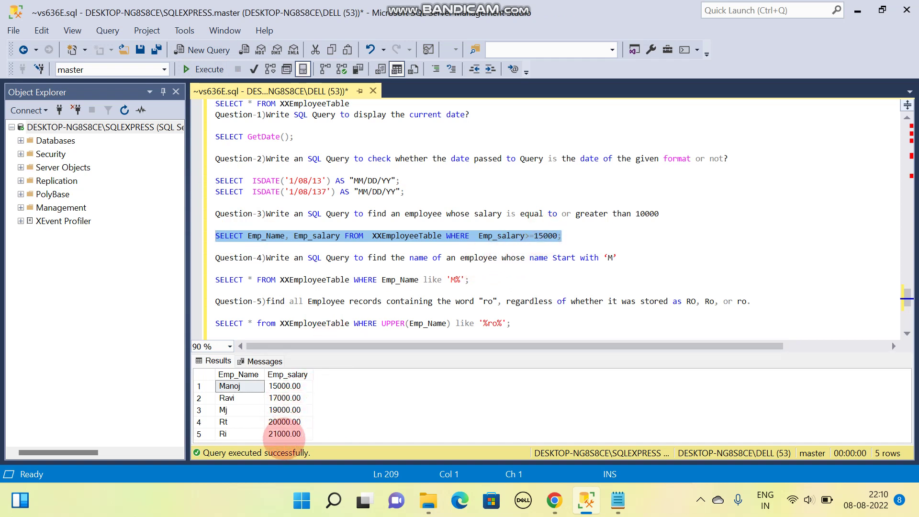
{"action": "scroll", "coordinate": [416, 263], "scroll_direction": "down", "scroll_amount": 1}
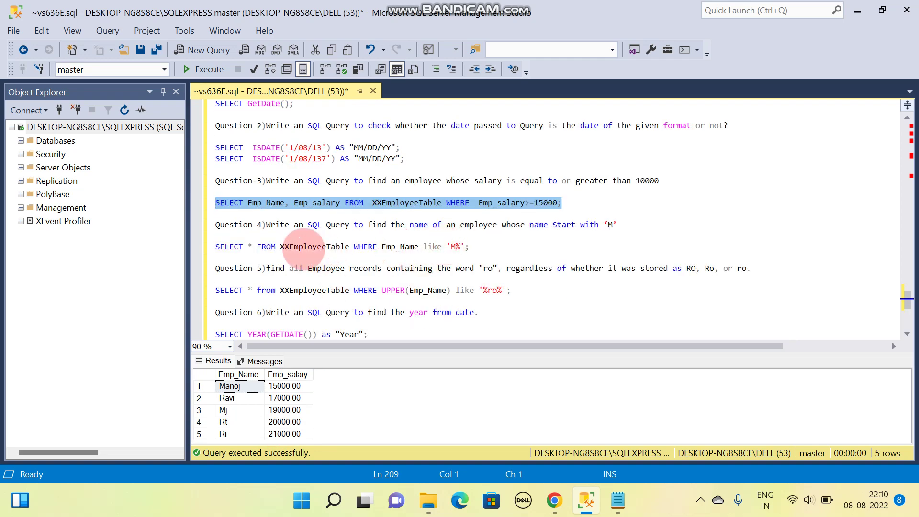
{"action": "left_click", "coordinate": [324, 247]}
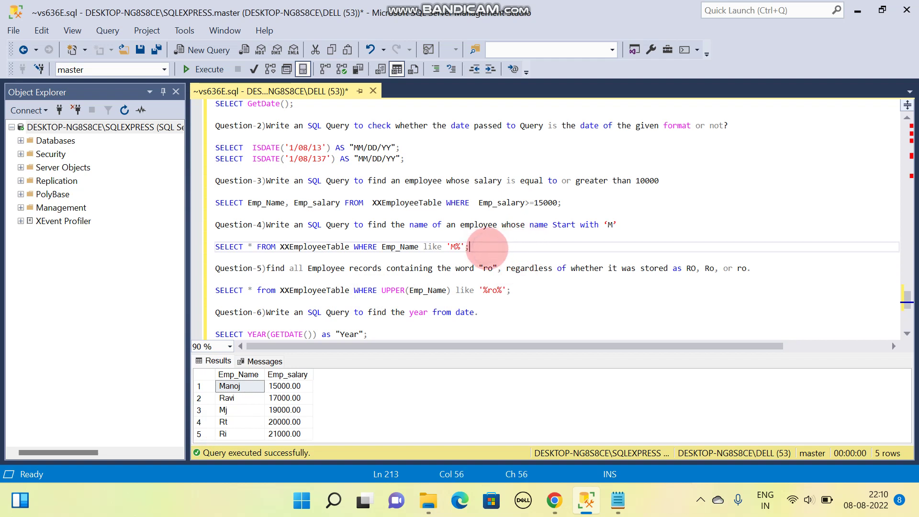
Run the Emp_Name LIKE 'M%' query, returning Manoj twice and Mj
{"action": "left_click_drag", "start_coordinate": [471, 246], "coordinate": [215, 247]}
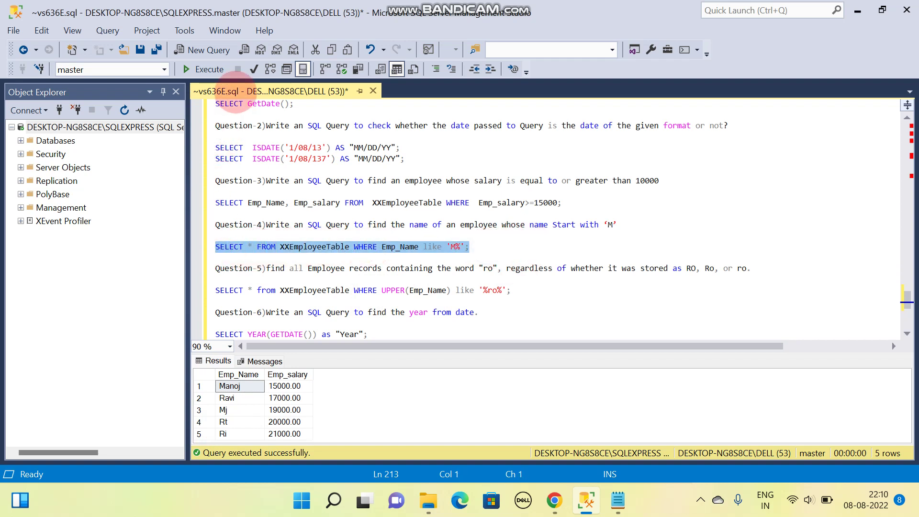
{"action": "left_click", "coordinate": [203, 69]}
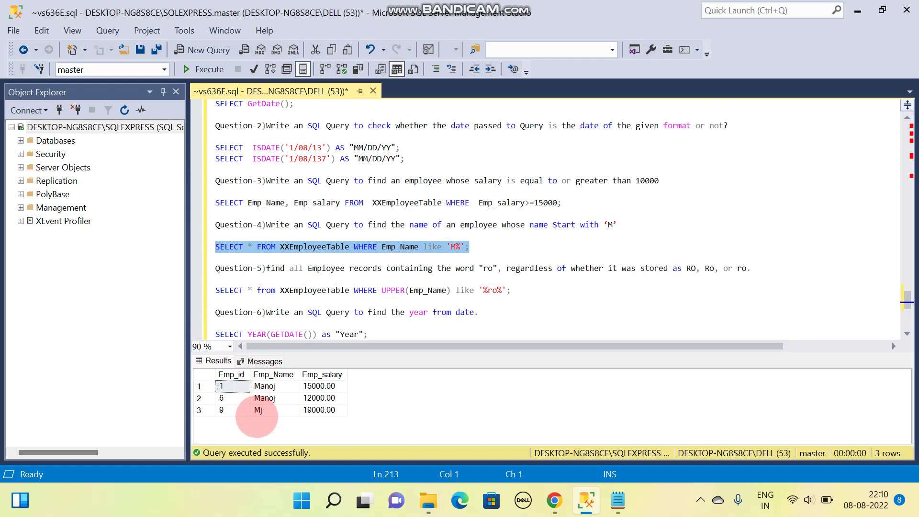
{"action": "scroll", "coordinate": [338, 287], "scroll_direction": "down", "scroll_amount": 1}
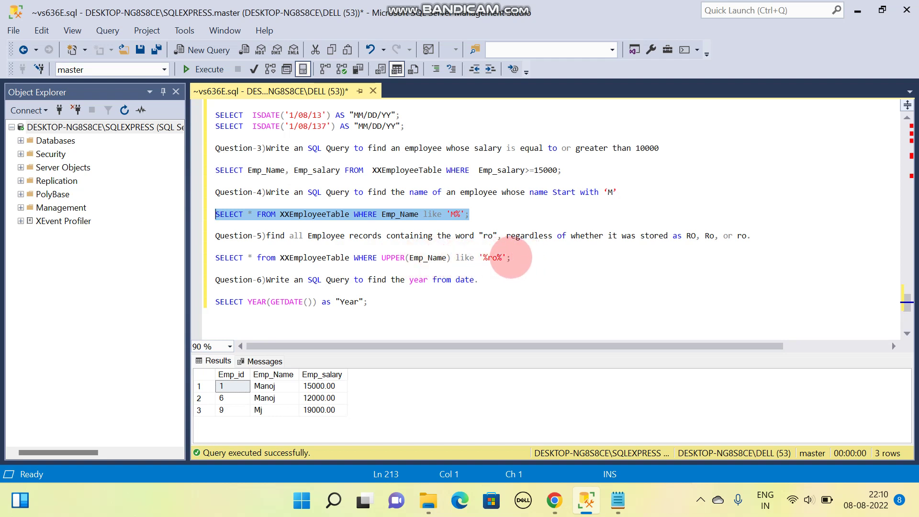
Run the UPPER(Emp_Name) LIKE '%ro%' query, returning two Rohit rows at 14000
{"action": "left_click_drag", "start_coordinate": [511, 257], "coordinate": [216, 257]}
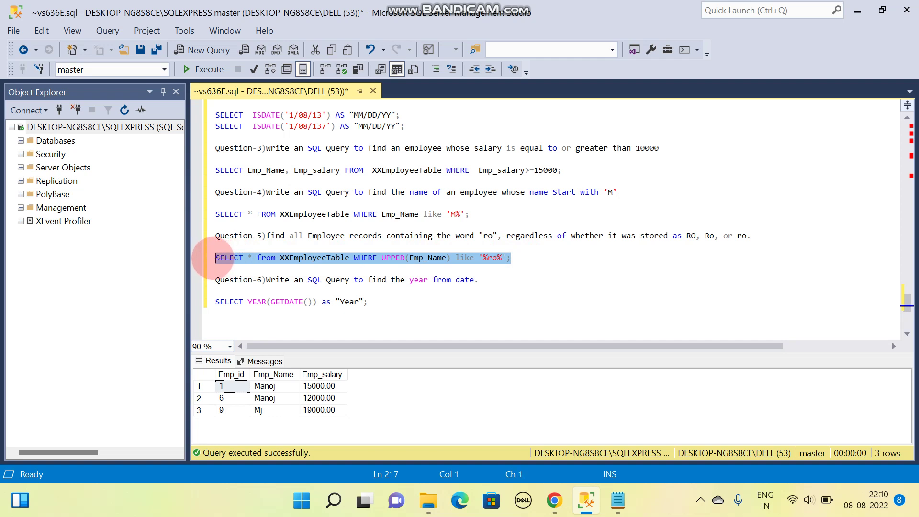
{"action": "left_click", "coordinate": [204, 70]}
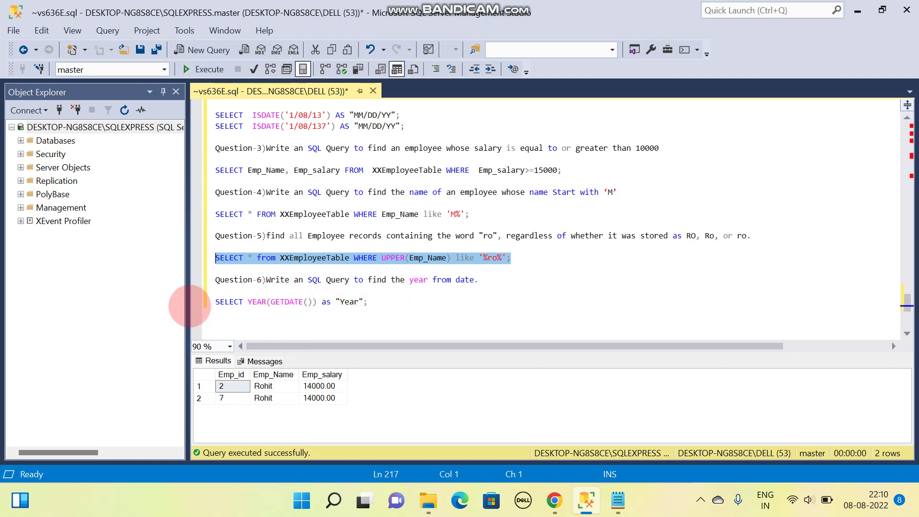
{"action": "scroll", "coordinate": [313, 282], "scroll_direction": "up", "scroll_amount": 5}
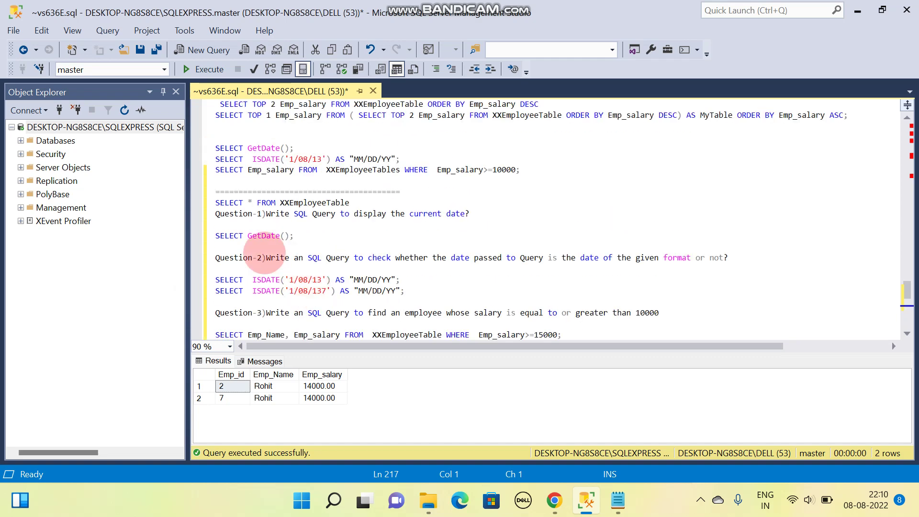
Run SELECT GetDate() for the current date and time, then the YEAR(GETDATE()) query returning 2022
{"action": "left_click_drag", "start_coordinate": [294, 235], "coordinate": [215, 236]}
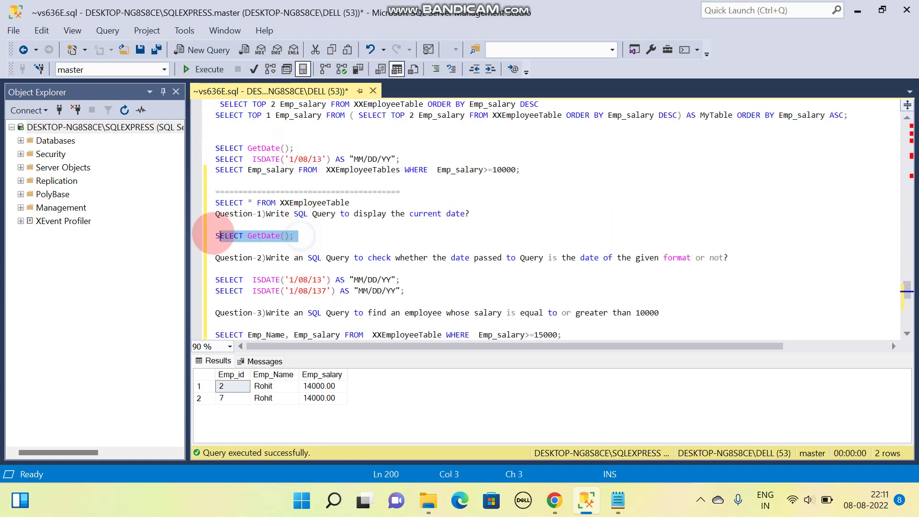
{"action": "left_click", "coordinate": [203, 69]}
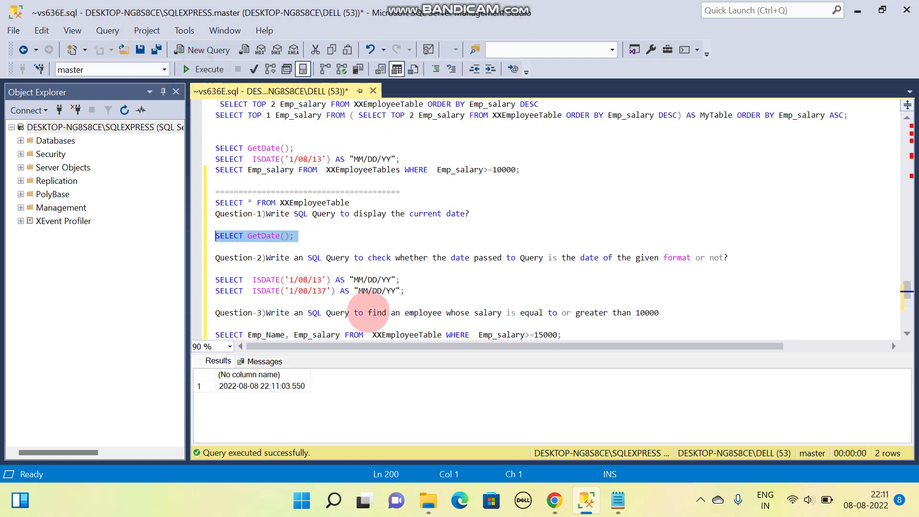
{"action": "scroll", "coordinate": [318, 281], "scroll_direction": "down", "scroll_amount": 2}
{"action": "left_click", "coordinate": [262, 387]}
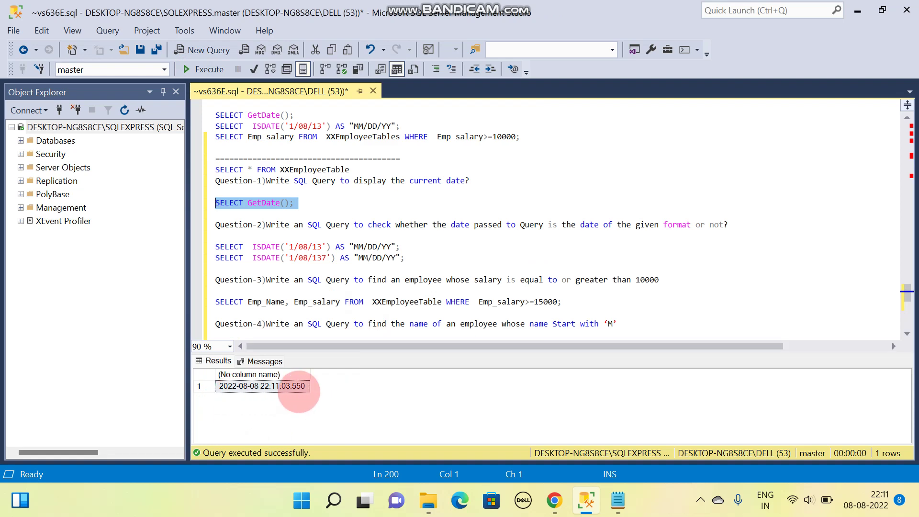
{"action": "scroll", "coordinate": [339, 251], "scroll_direction": "down", "scroll_amount": 3}
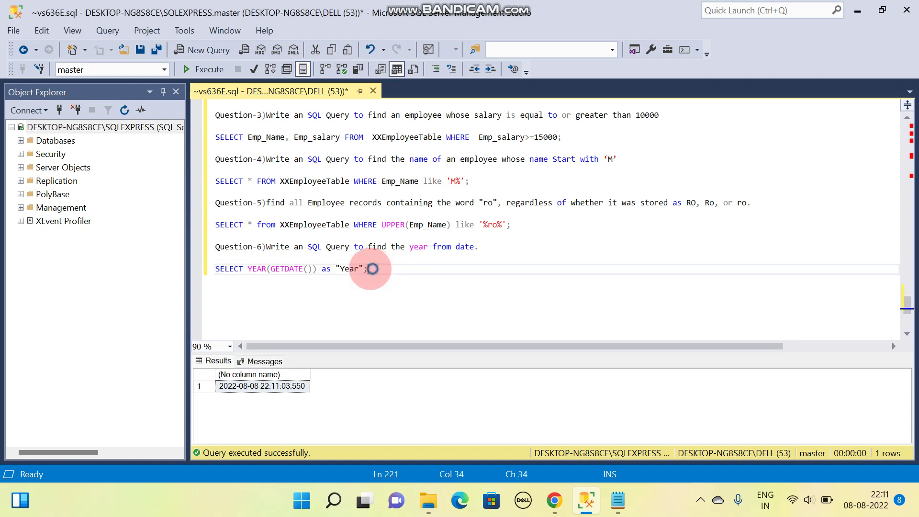
{"action": "left_click_drag", "start_coordinate": [368, 269], "coordinate": [216, 269]}
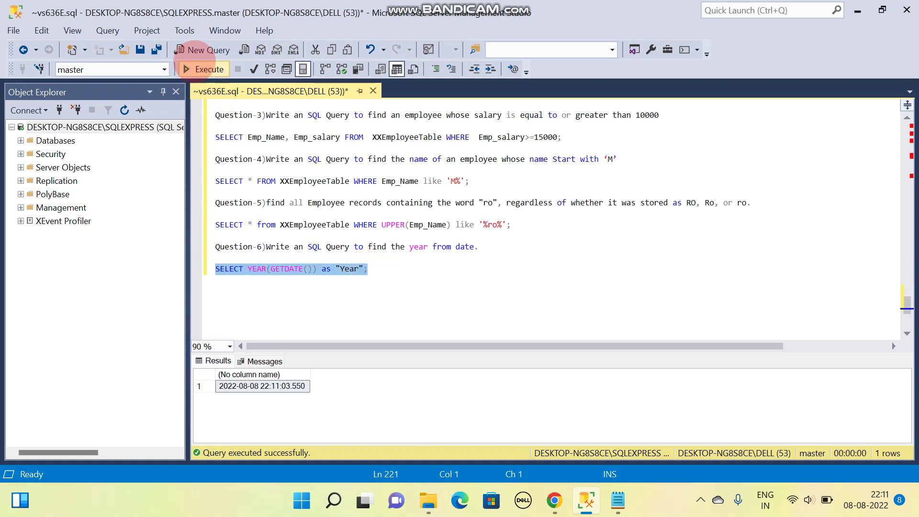
{"action": "left_click", "coordinate": [208, 69]}
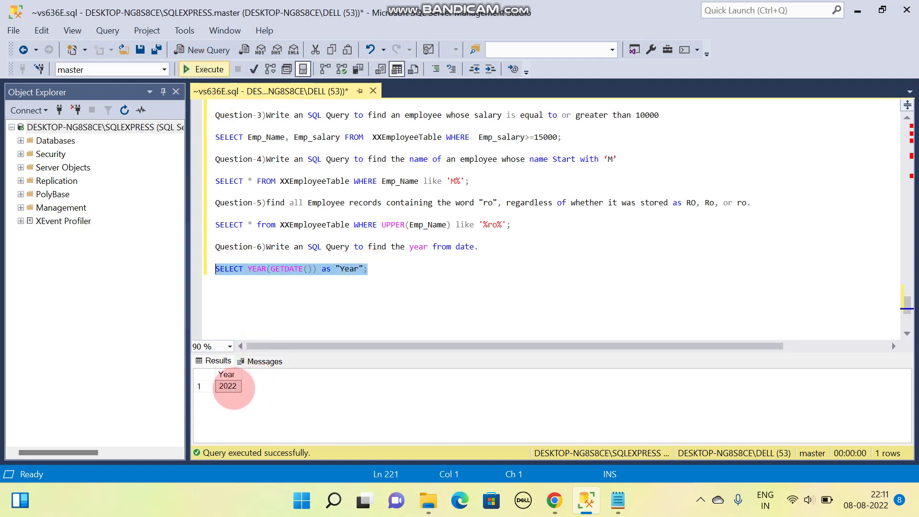
{"action": "scroll", "coordinate": [386, 279], "scroll_direction": "up", "scroll_amount": 5}
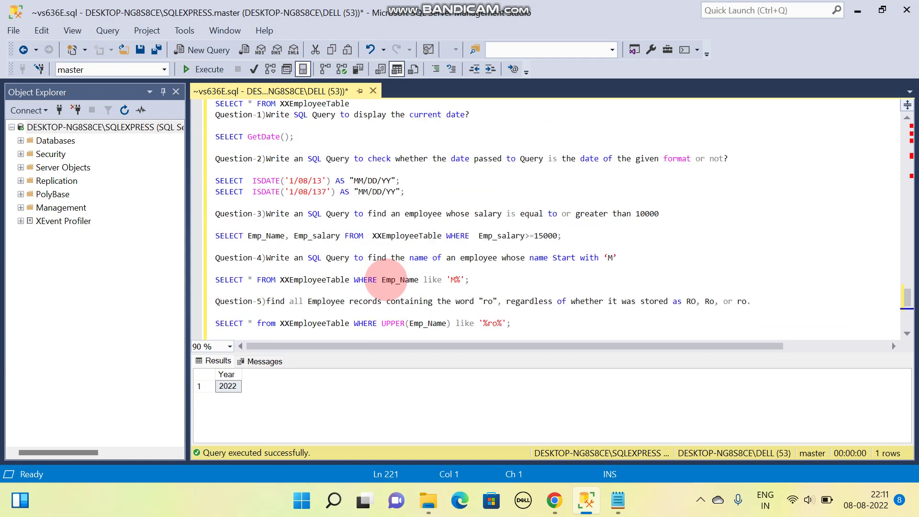
{"action": "scroll", "coordinate": [387, 279], "scroll_direction": "up", "scroll_amount": 5}
{"action": "scroll", "coordinate": [387, 279], "scroll_direction": "up", "scroll_amount": 5}
{"action": "scroll", "coordinate": [386, 279], "scroll_direction": "up", "scroll_amount": 5}
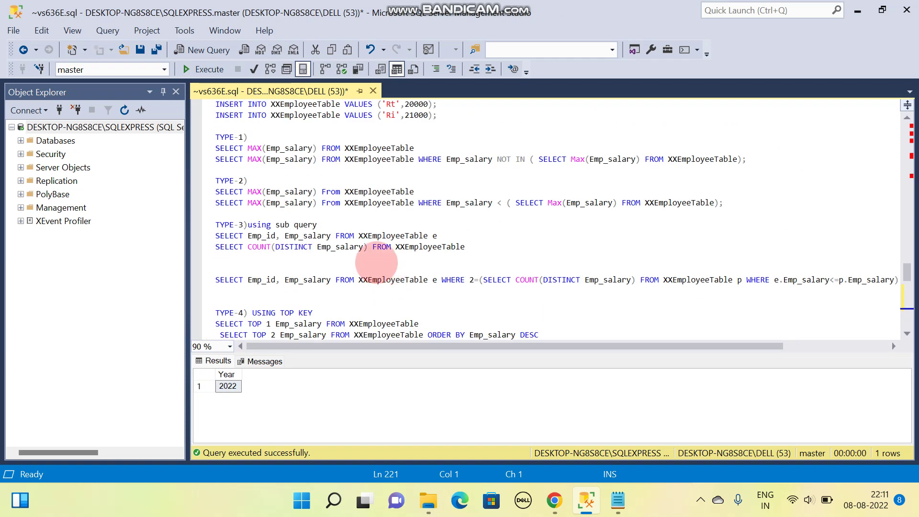
{"action": "scroll", "coordinate": [387, 279], "scroll_direction": "up", "scroll_amount": 3}
{"action": "scroll", "coordinate": [345, 257], "scroll_direction": "down", "scroll_amount": 6}
{"action": "scroll", "coordinate": [345, 256], "scroll_direction": "down", "scroll_amount": 6}
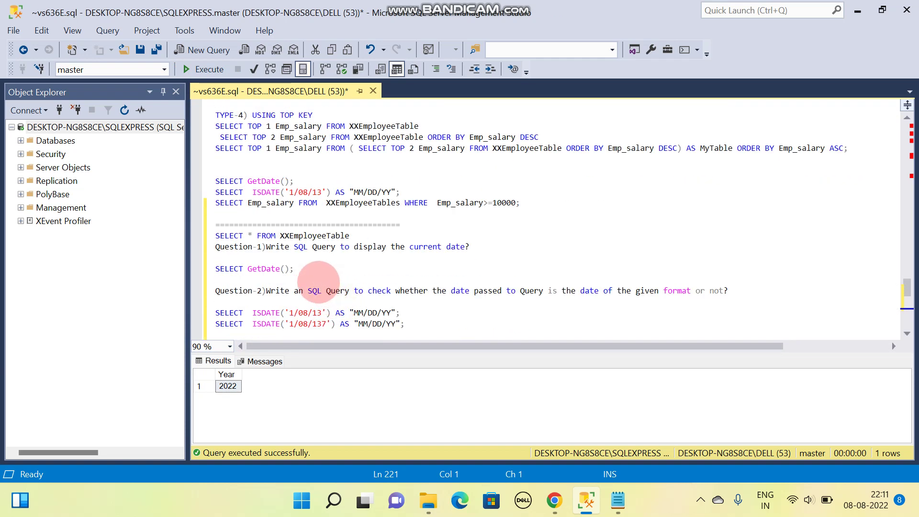
{"action": "scroll", "coordinate": [330, 256], "scroll_direction": "down", "scroll_amount": 4}
{"action": "scroll", "coordinate": [314, 247], "scroll_direction": "down", "scroll_amount": 3}
{"action": "scroll", "coordinate": [314, 246], "scroll_direction": "down", "scroll_amount": 3}
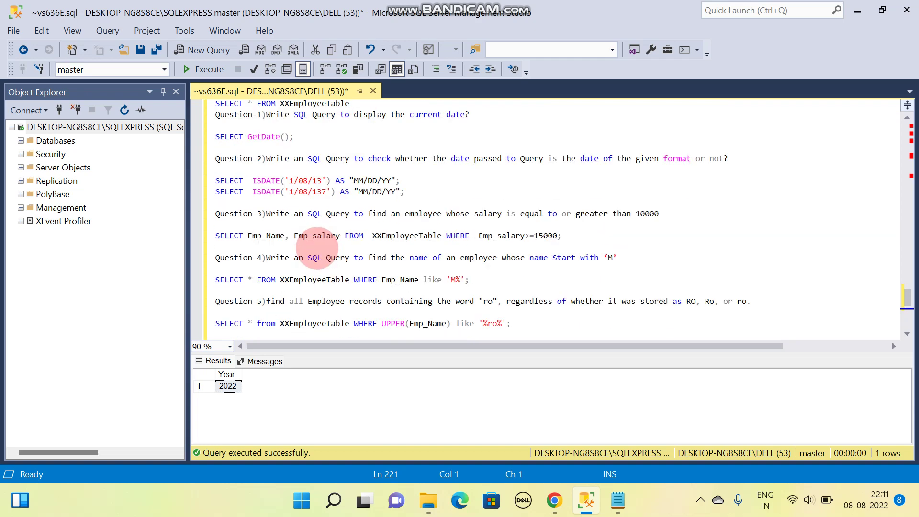
{"action": "scroll", "coordinate": [314, 246], "scroll_direction": "down", "scroll_amount": 3}
{"action": "scroll", "coordinate": [314, 246], "scroll_direction": "up", "scroll_amount": 2}
{"action": "scroll", "coordinate": [314, 247], "scroll_direction": "up", "scroll_amount": 2}
{"action": "scroll", "coordinate": [314, 246], "scroll_direction": "up", "scroll_amount": 3}
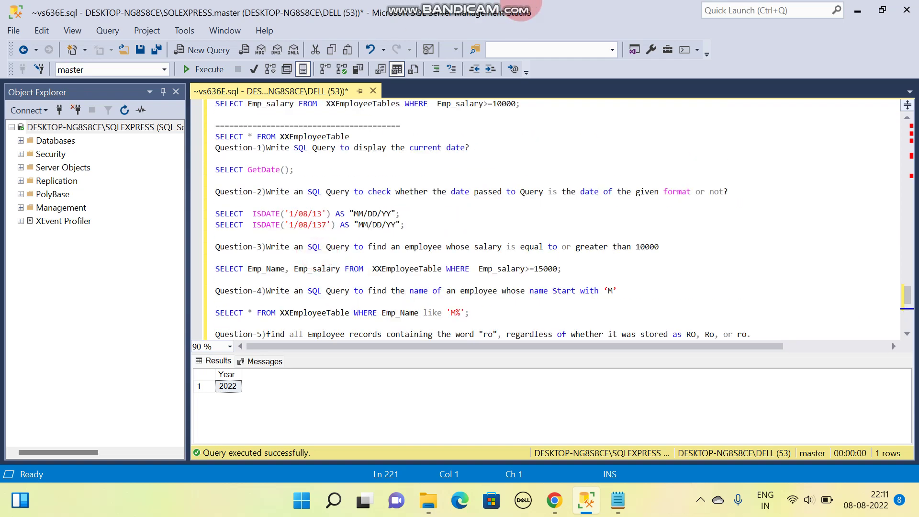